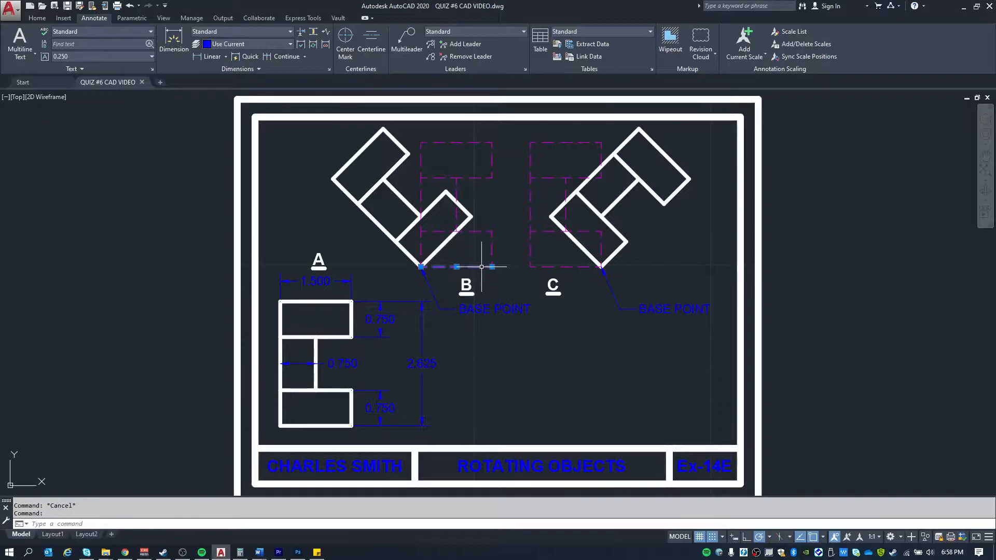
pyautogui.click(547, 267)
pyautogui.press('Escape')
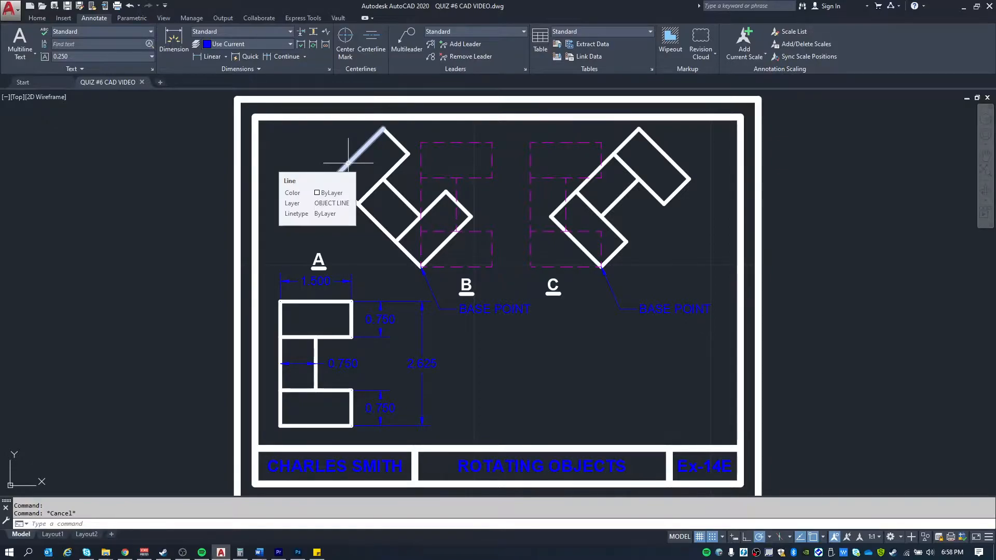
pyautogui.press('Escape')
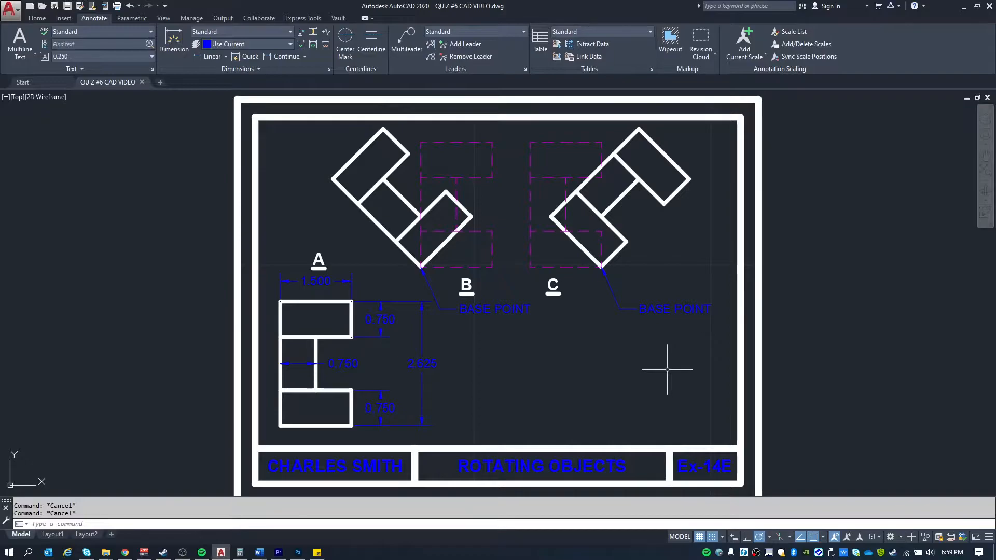
# Step: Move figures A, B and C with their dimensions and labels horizontally out of the title-block border into the empty space beside it
pyautogui.click(727, 439)
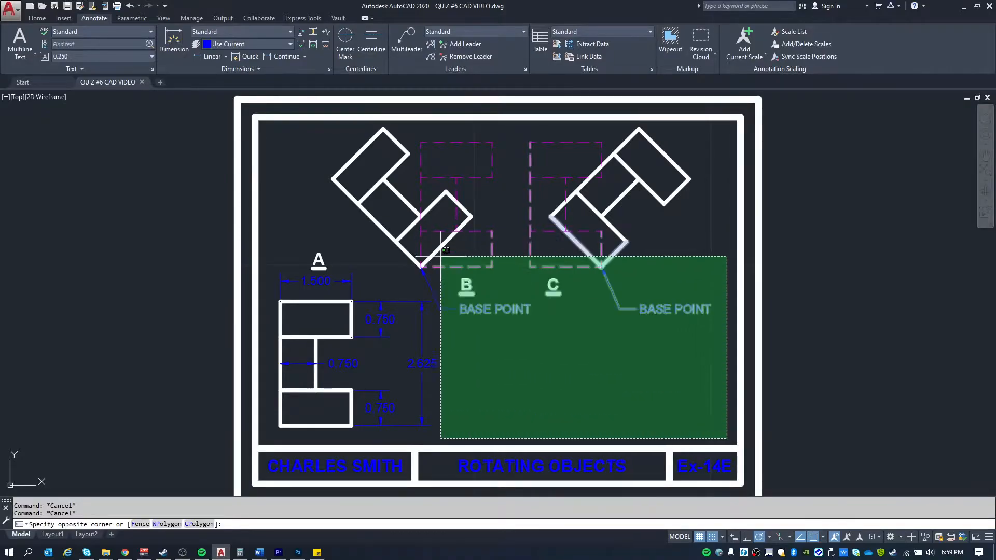
pyautogui.click(270, 131)
pyautogui.write('m')
pyautogui.press('Return')
pyautogui.click(826, 264)
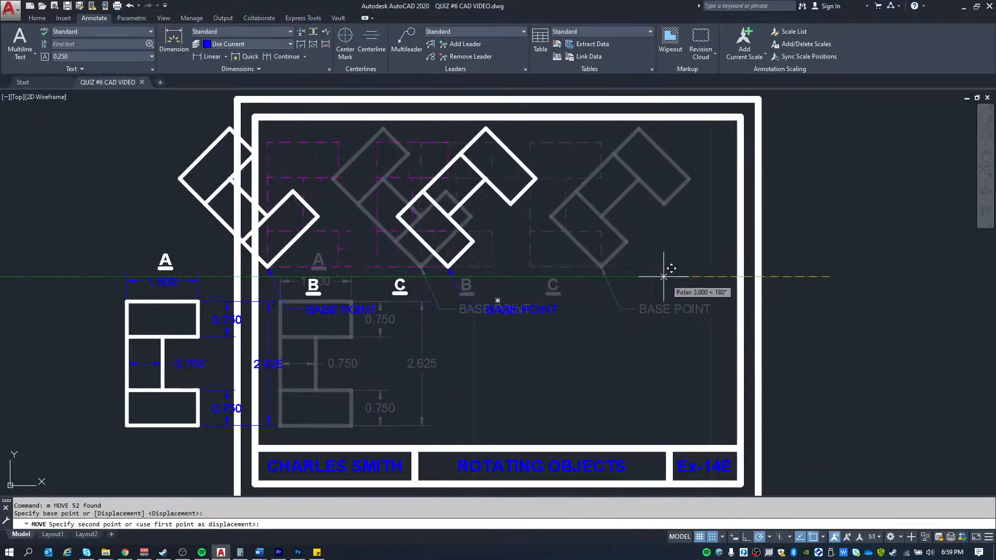
pyautogui.moveTo(500, 295); pyautogui.dragTo(485, 264, button='middle')
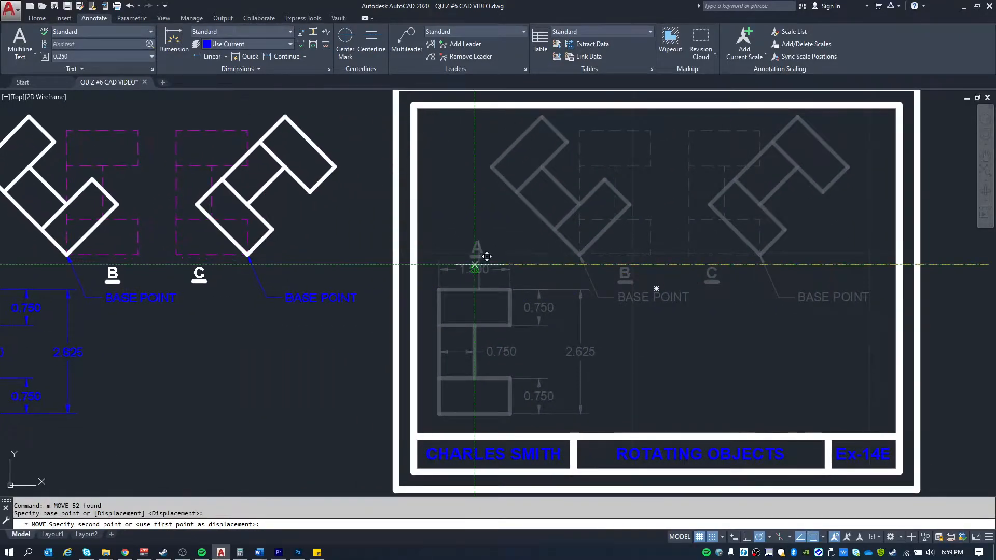
pyautogui.press('Escape')
pyautogui.press('Escape')
pyautogui.scroll(-1, 337, 263)
pyautogui.moveTo(337, 263); pyautogui.dragTo(451, 254, button='middle')
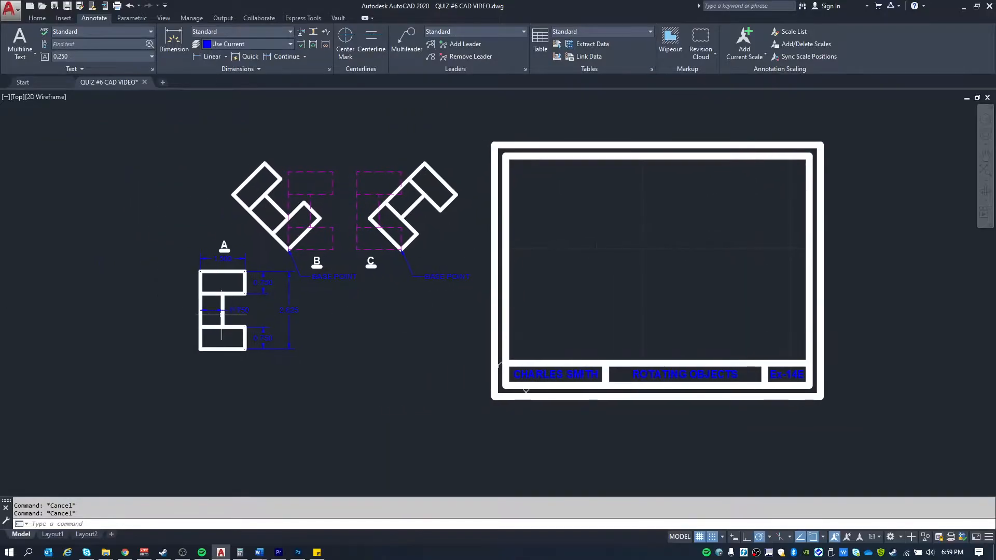
# Step: Make OBJECT LINE the current layer
pyautogui.scroll(1, 230, 306)
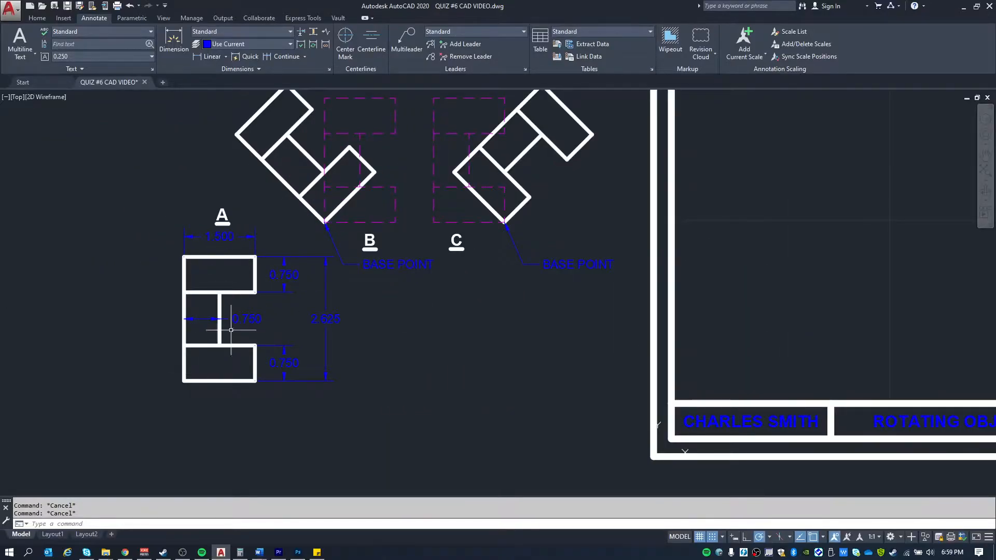
pyautogui.click(37, 18)
pyautogui.click(455, 35)
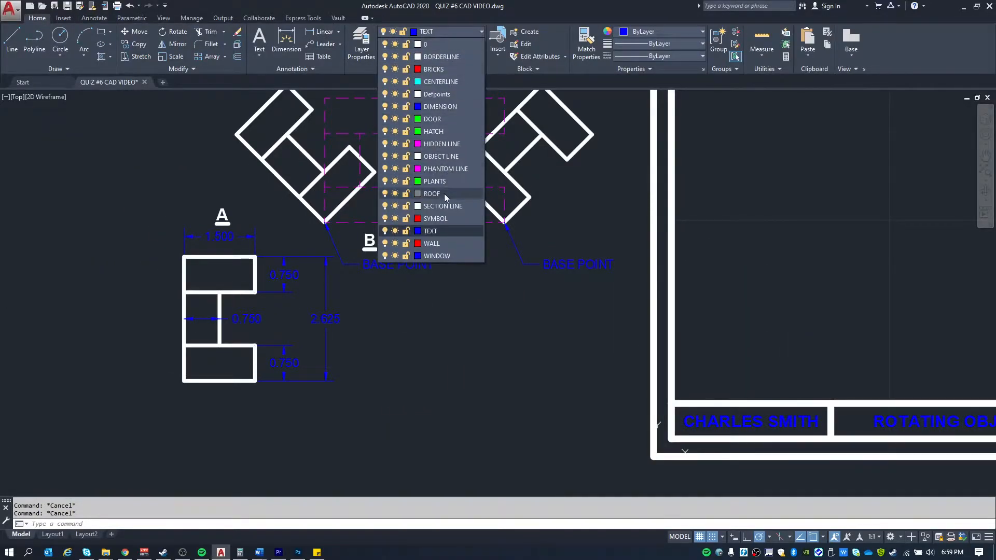
pyautogui.click(432, 157)
# Step: Turn snap off and draw a 1.5 by 0.75 rectangle with lines near the border's lower-left inside corner
pyautogui.moveTo(606, 276); pyautogui.dragTo(512, 255, button='middle')
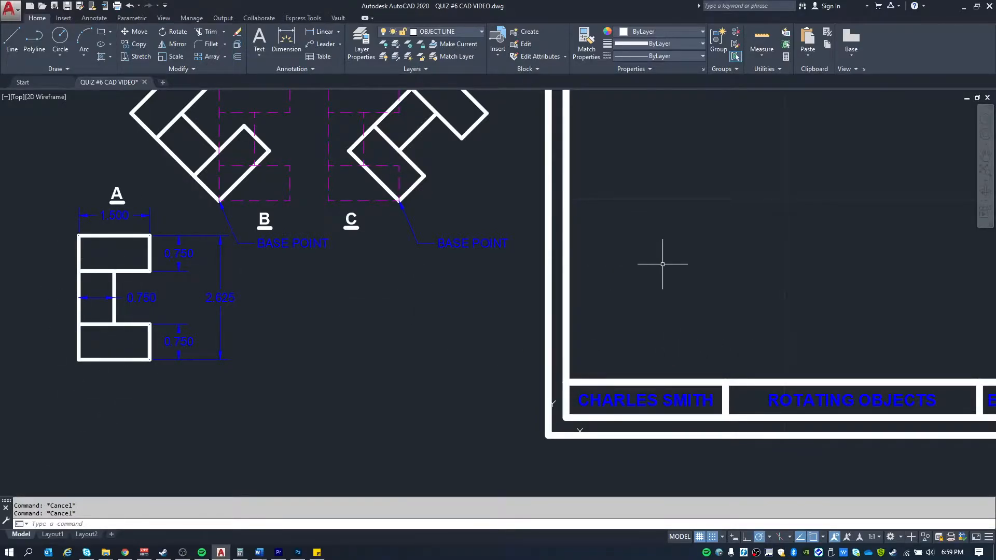
pyautogui.moveTo(662, 262); pyautogui.dragTo(648, 260, button='middle')
pyautogui.write('l')
pyautogui.press('Return')
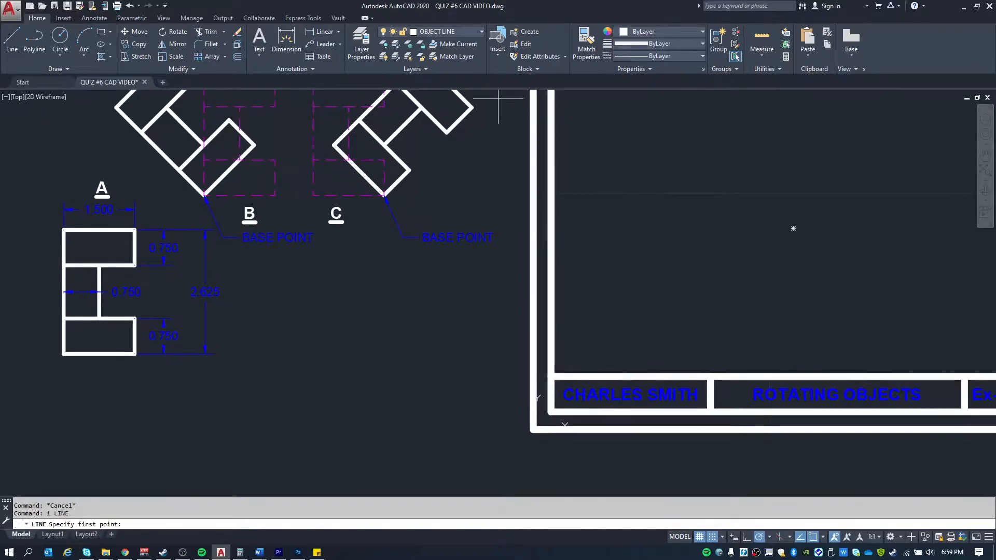
pyautogui.click(713, 537)
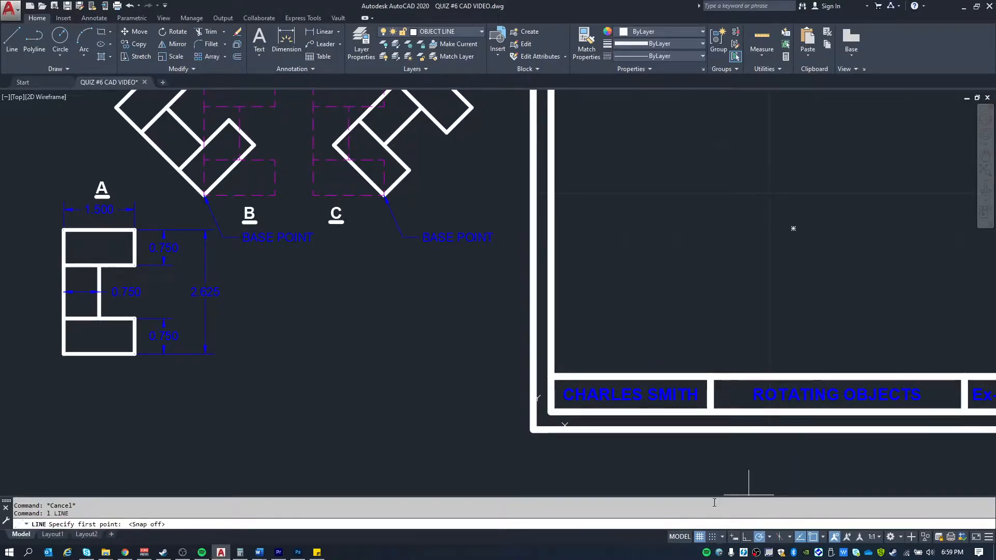
pyautogui.click(578, 345)
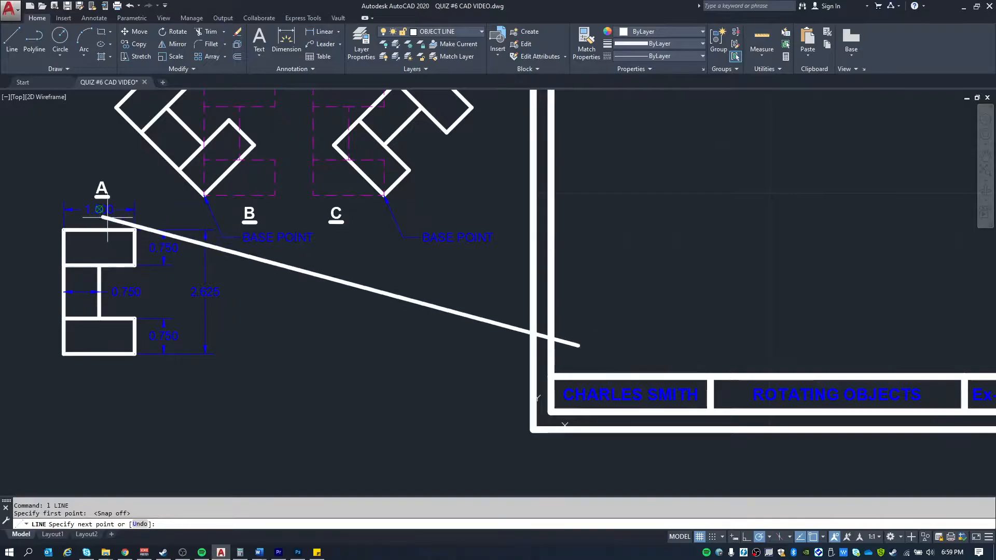
pyautogui.write('1.5')
pyautogui.press('Return')
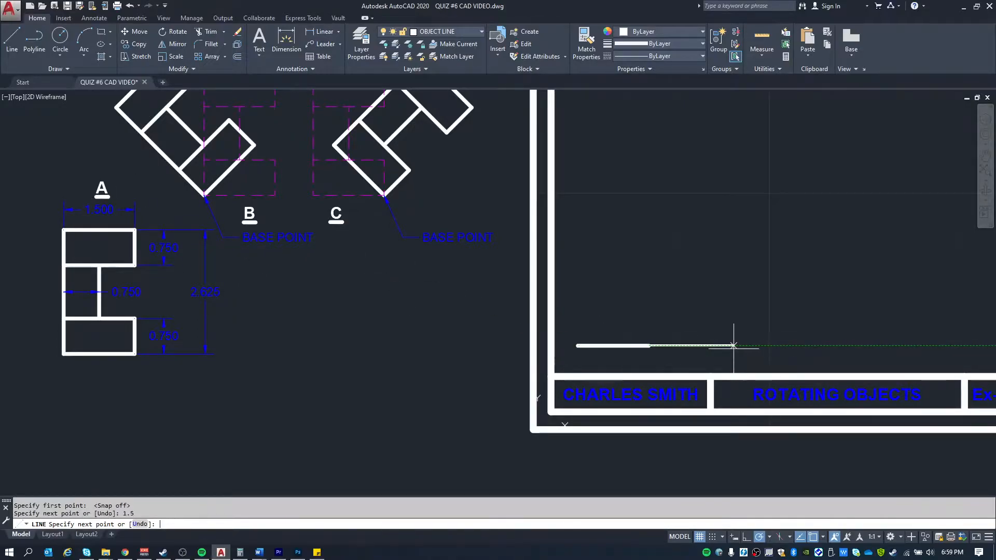
pyautogui.write('.75')
pyautogui.press('Return')
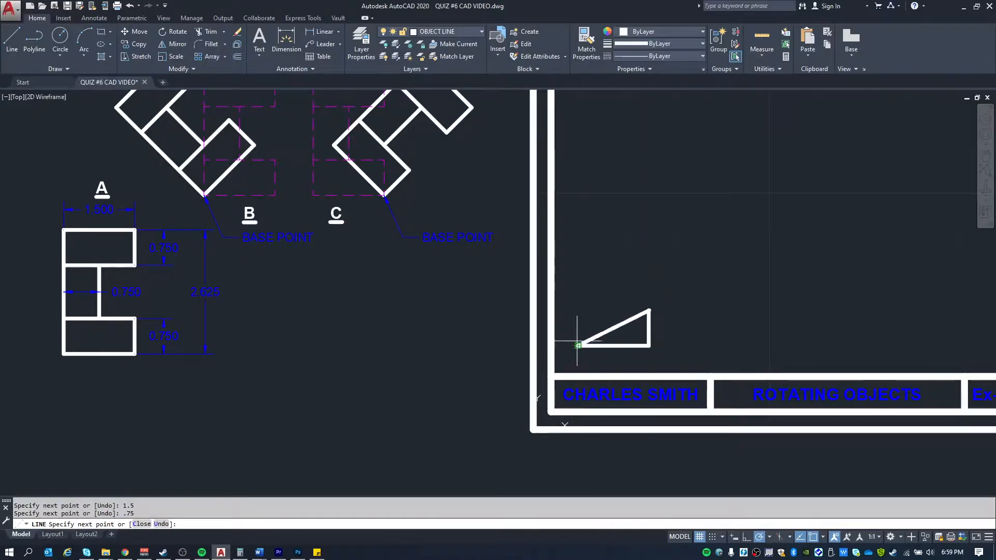
pyautogui.click(577, 310)
pyautogui.press('Escape')
pyautogui.press('Escape')
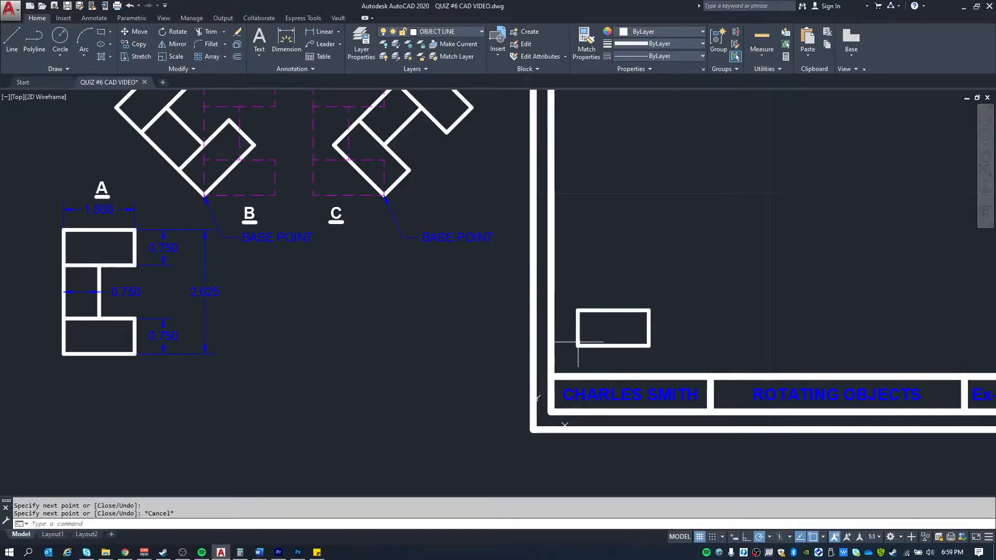
# Step: Draw a 2.625 vertical line upward from the rectangle's lower-left corner
pyautogui.press('space')
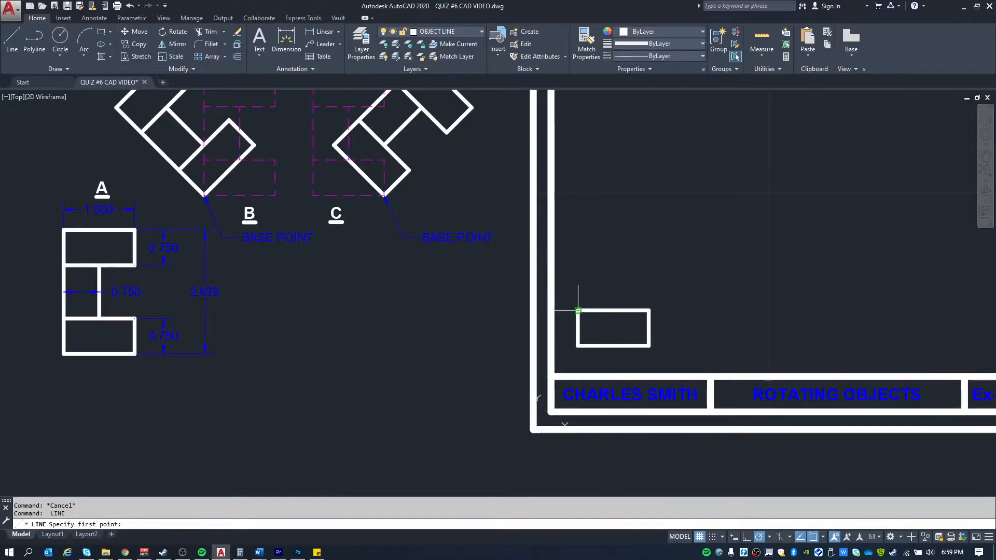
pyautogui.click(578, 345)
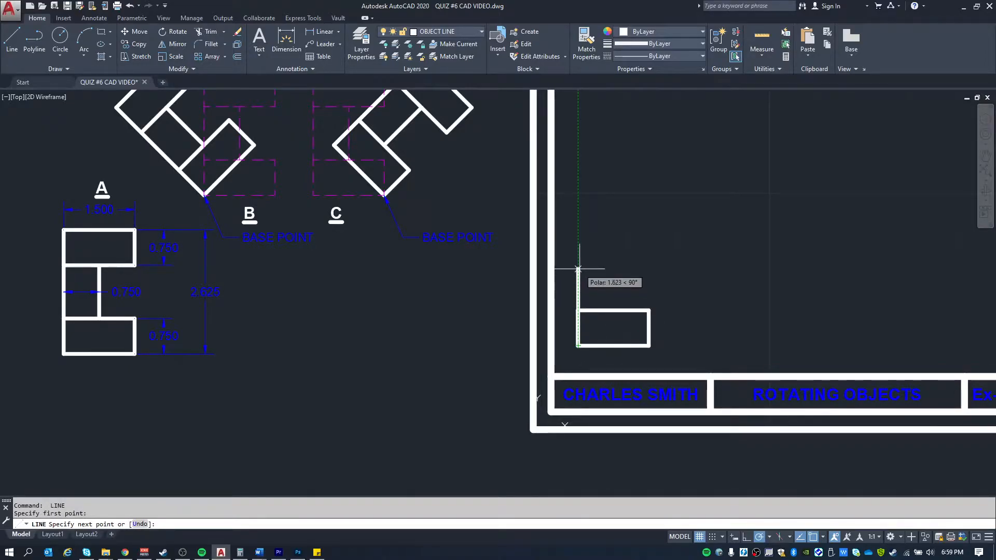
pyautogui.write('2.625')
pyautogui.press('Return')
pyautogui.press('Escape')
# Step: Draw the upper bar from the vertical line's top end: 1.5 across, 0.75 down, and back to the vertical line
pyautogui.press('space')
pyautogui.click(578, 221)
pyautogui.write('.75')
pyautogui.press('Return')
pyautogui.hotkey('ctrl', 'z')
pyautogui.write('1.5')
pyautogui.press('Return')
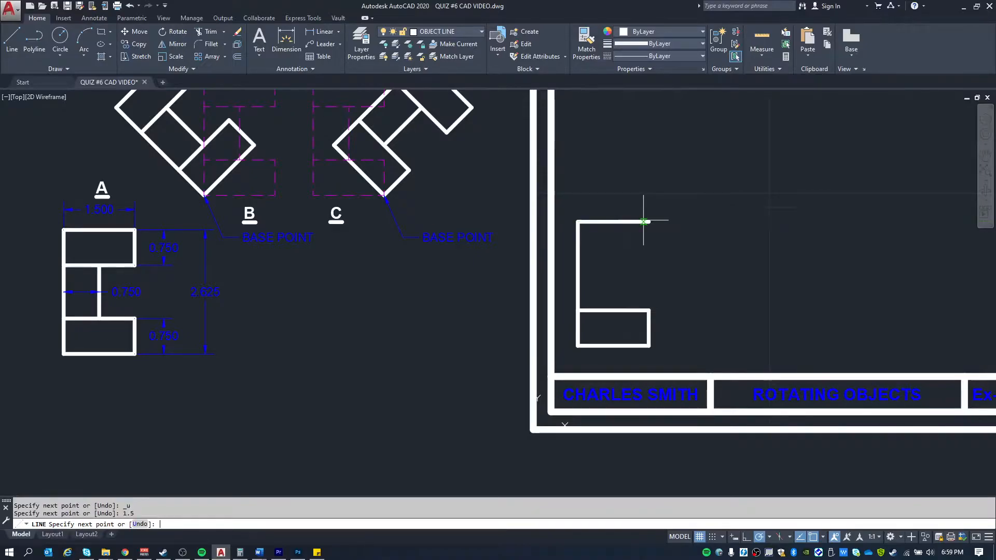
pyautogui.write('.')
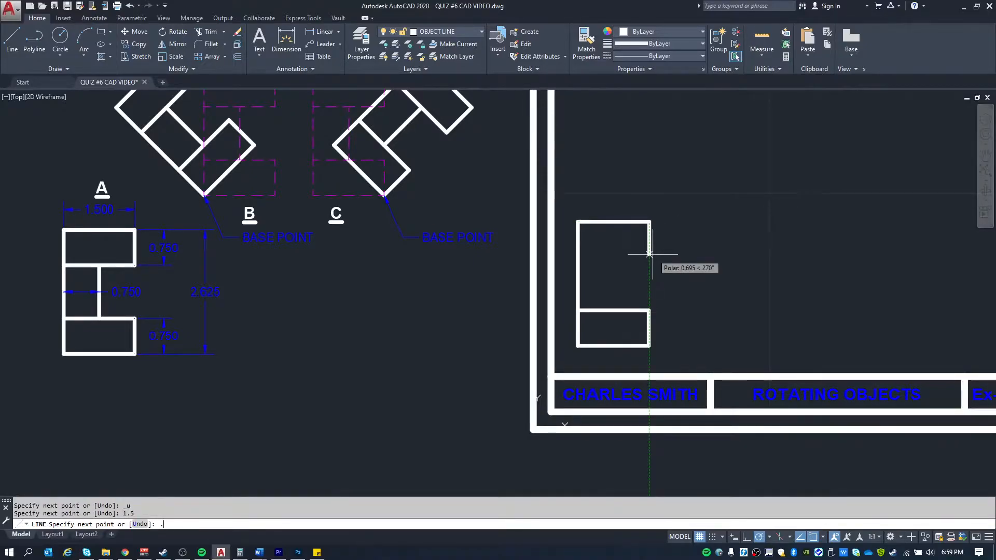
pyautogui.write('75')
pyautogui.press('Return')
pyautogui.click(578, 257)
pyautogui.press('Escape')
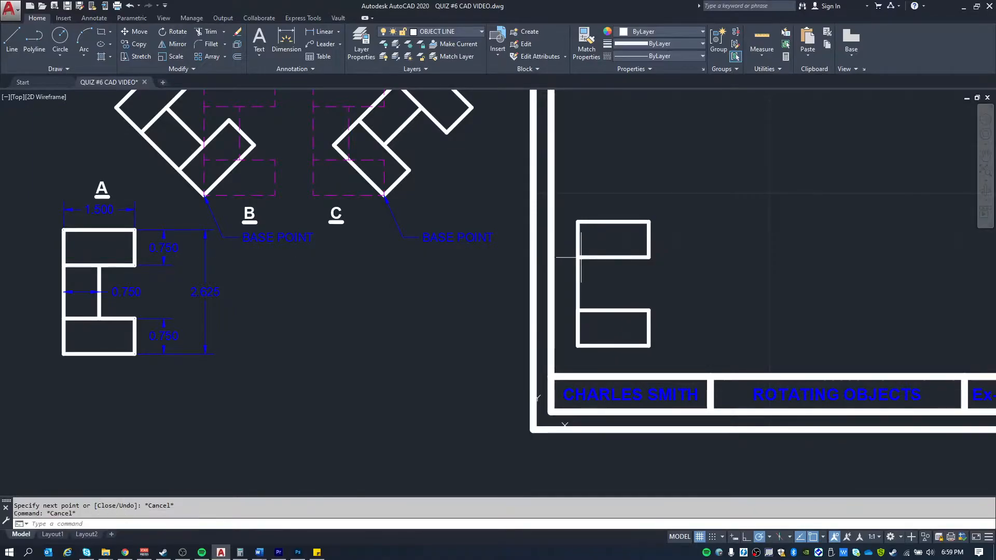
# Step: Delete the full-height vertical line along the new figure's left side
pyautogui.click(576, 273)
pyautogui.click(577, 276)
pyautogui.click(583, 282)
pyautogui.click(575, 279)
pyautogui.press('Delete')
# Step: Redraw the left side as two connected segments, along the upper bar and down to the lower bar's upper corner
pyautogui.write('l')
pyautogui.press('Return')
pyautogui.click(578, 222)
pyautogui.click(578, 256)
pyautogui.click(578, 311)
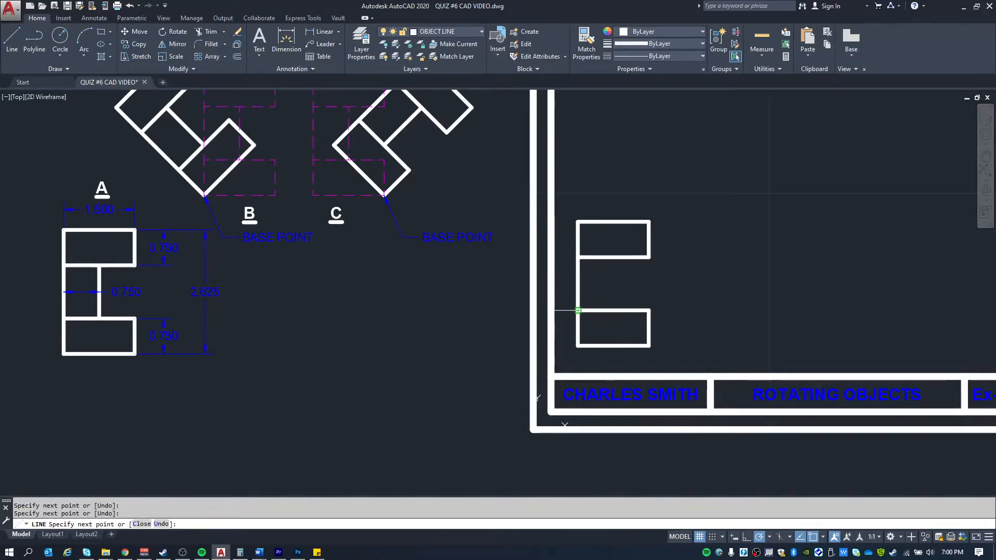
pyautogui.press('Escape')
pyautogui.press('Escape')
# Step: Copy the left segment between the two bars 0.75 to the right to close the figure's middle web
pyautogui.write('c')
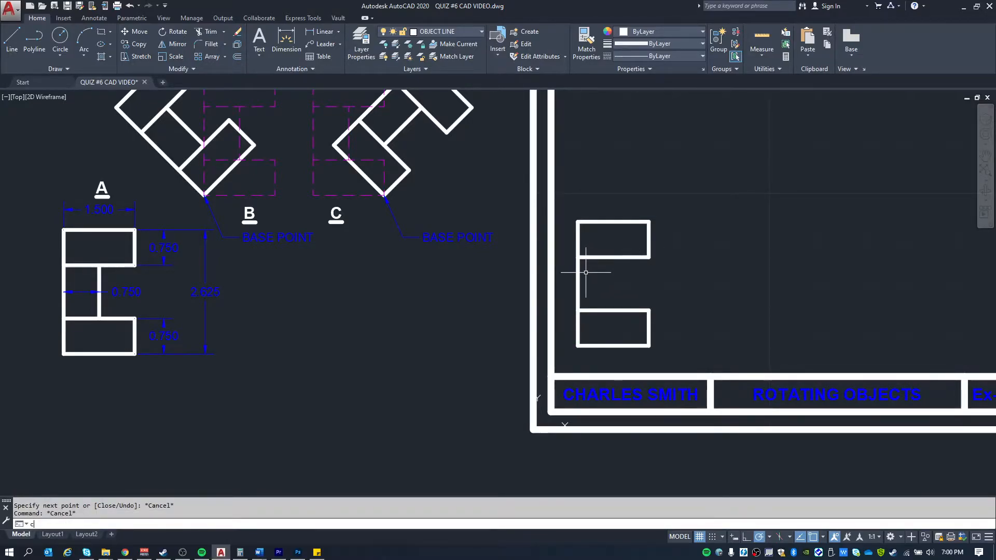
pyautogui.write('o')
pyautogui.press('Return')
pyautogui.click(579, 283)
pyautogui.press('Return')
pyautogui.click(579, 284)
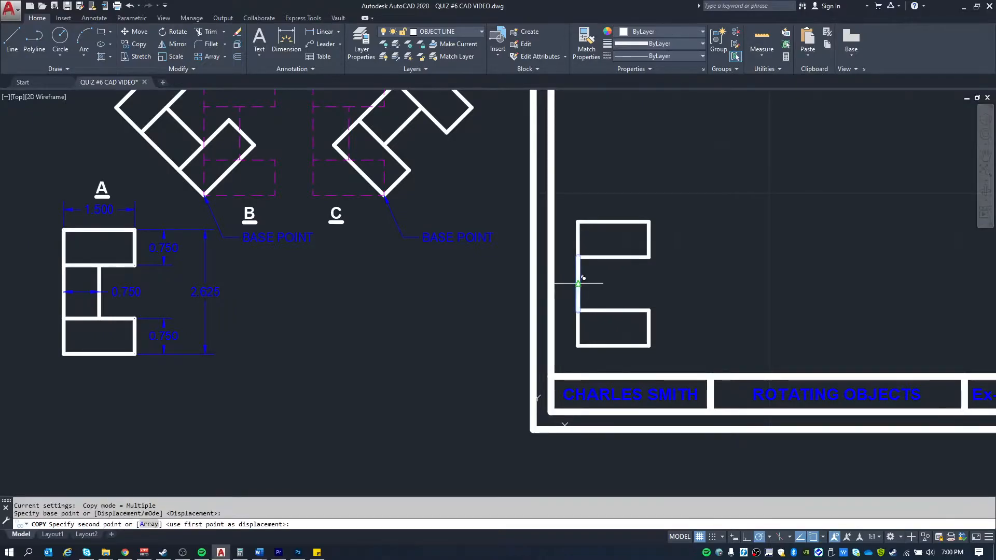
pyautogui.write('.75')
pyautogui.press('Return')
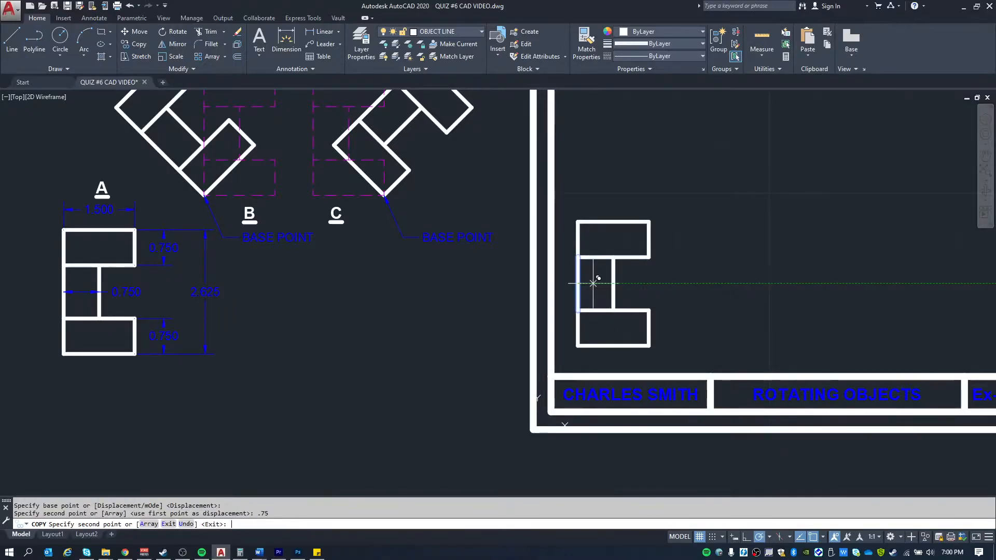
pyautogui.press('Escape')
pyautogui.press('Escape')
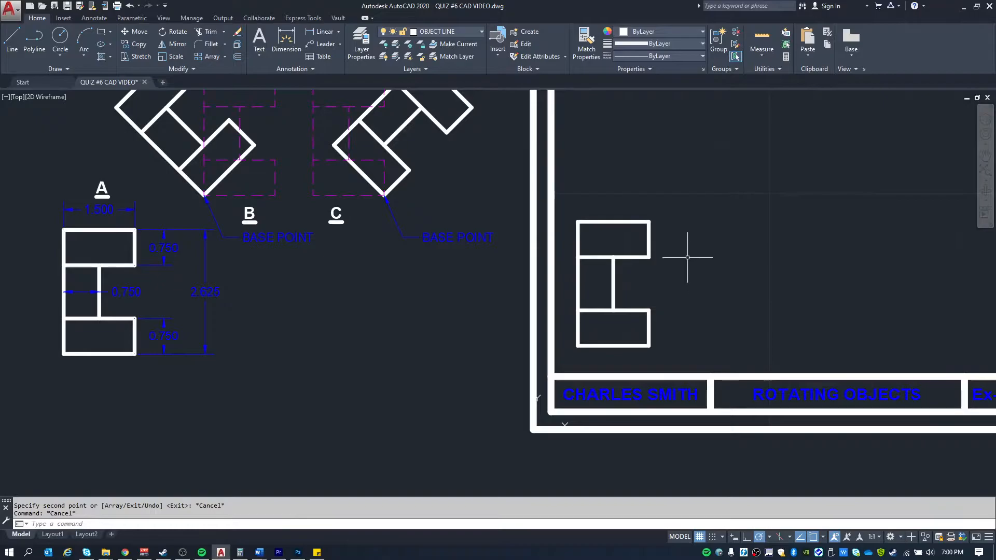
# Step: Copy the whole figure from its lower-left corner to two spots side by side in the upper part of the border
pyautogui.scroll(-3, 680, 247)
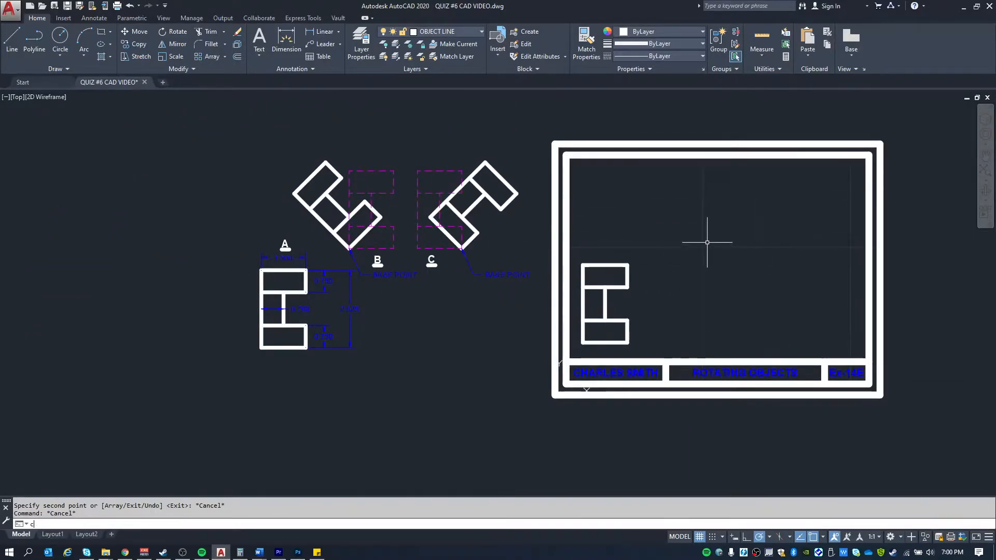
pyautogui.write('o')
pyautogui.press('Return')
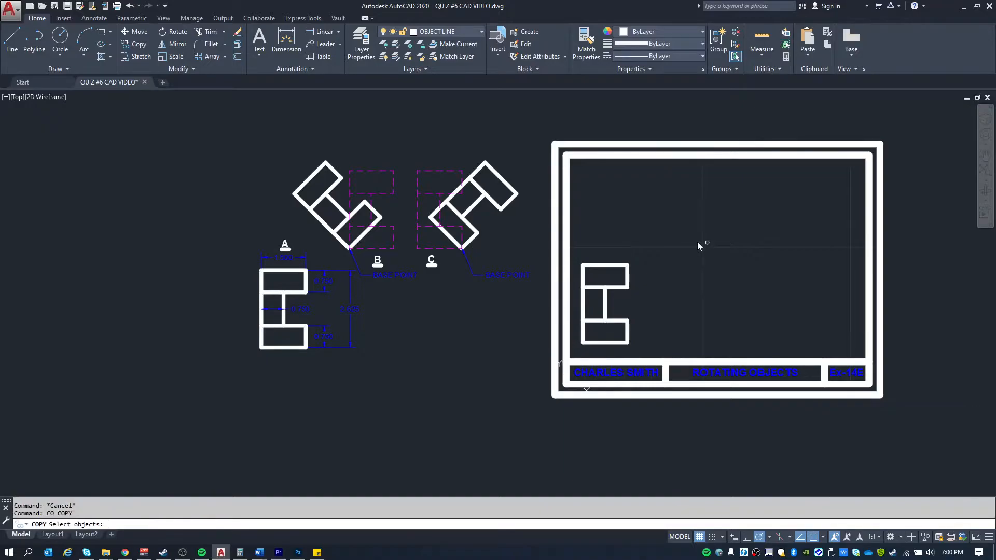
pyautogui.click(647, 354)
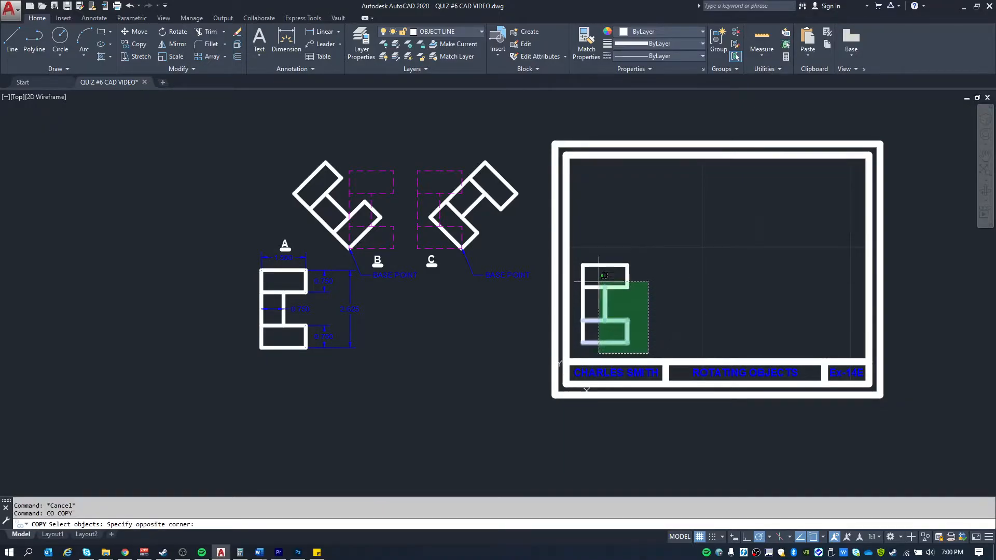
pyautogui.click(577, 255)
pyautogui.press('Return')
pyautogui.click(583, 342)
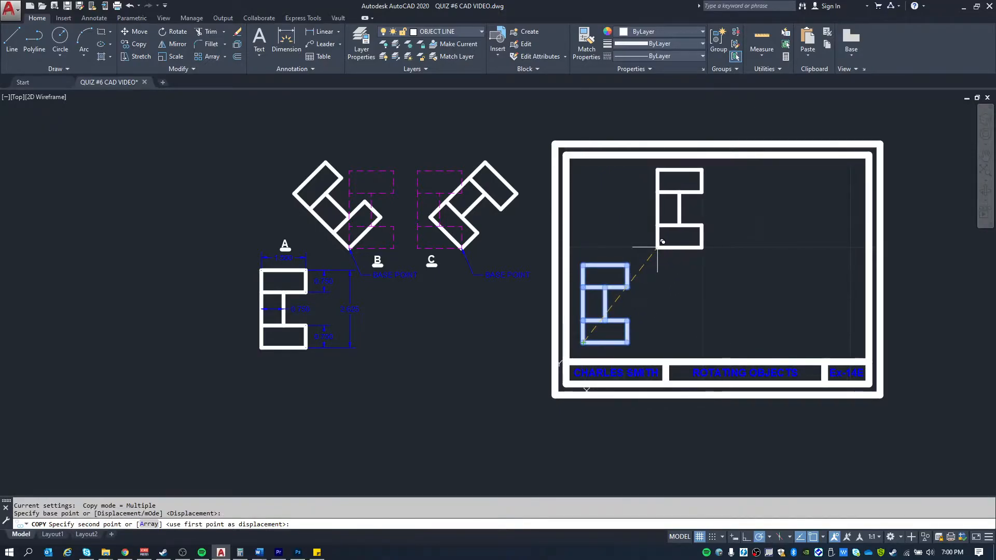
pyautogui.click(661, 247)
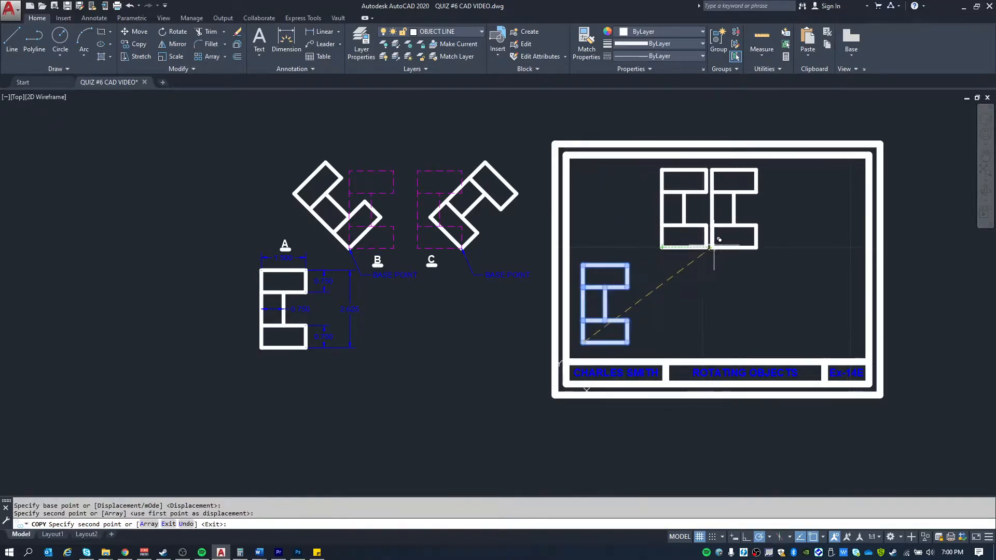
pyautogui.click(752, 247)
pyautogui.press('Escape')
# Step: Check the rotation angle of reference figure B with an angular dimension between its dashed lower edge and its rotated lower edge
pyautogui.moveTo(697, 240)
pyautogui.mouseDown(button='middle')
pyautogui.moveTo(626, 253)
pyautogui.moveTo(604, 278)
pyautogui.mouseUp(button='middle')
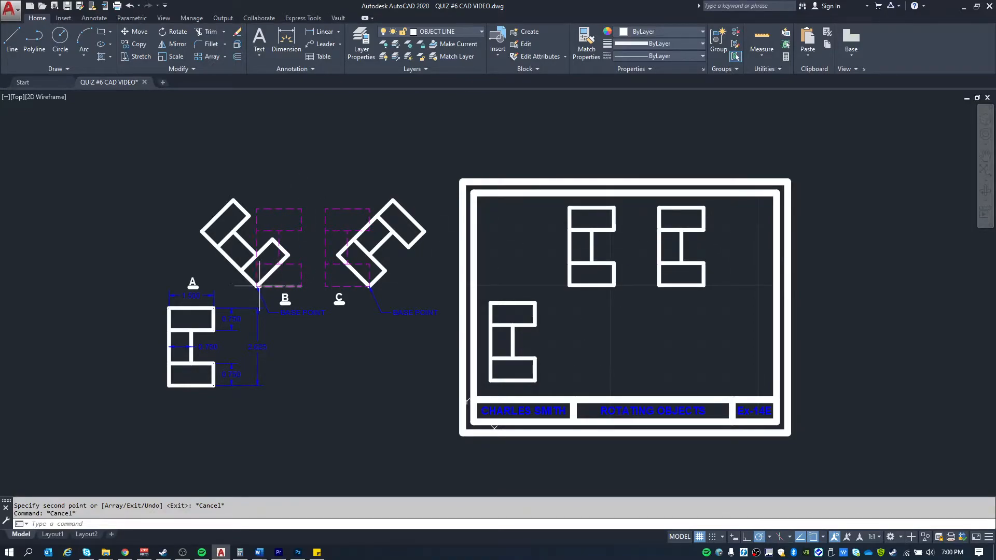
pyautogui.scroll(2, 258, 284)
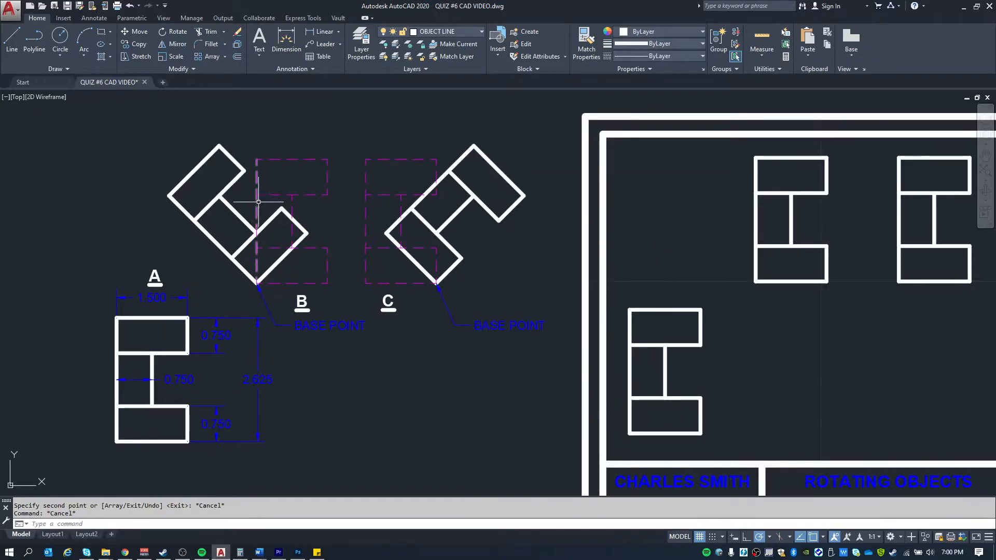
pyautogui.click(277, 282)
pyautogui.click(282, 258)
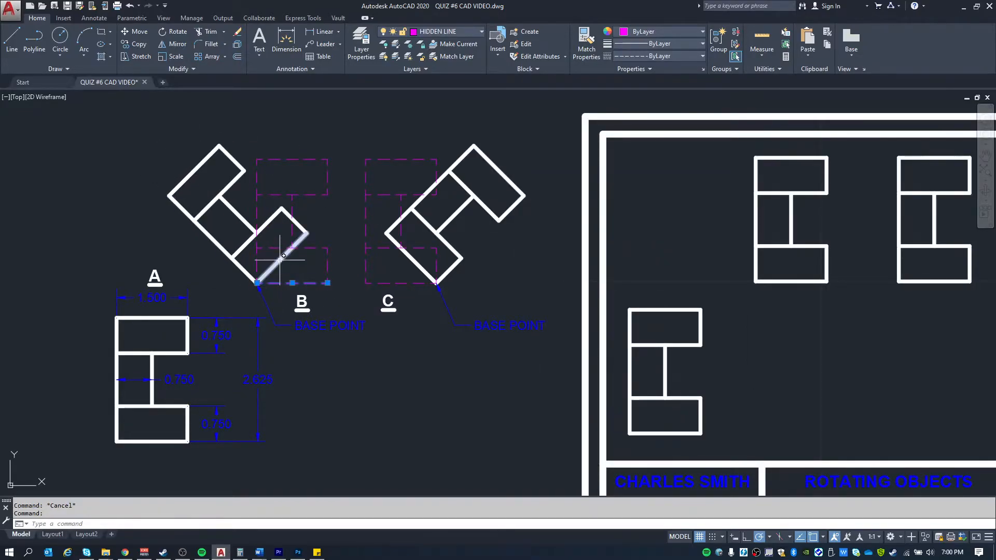
pyautogui.press('Escape')
pyautogui.press('Escape')
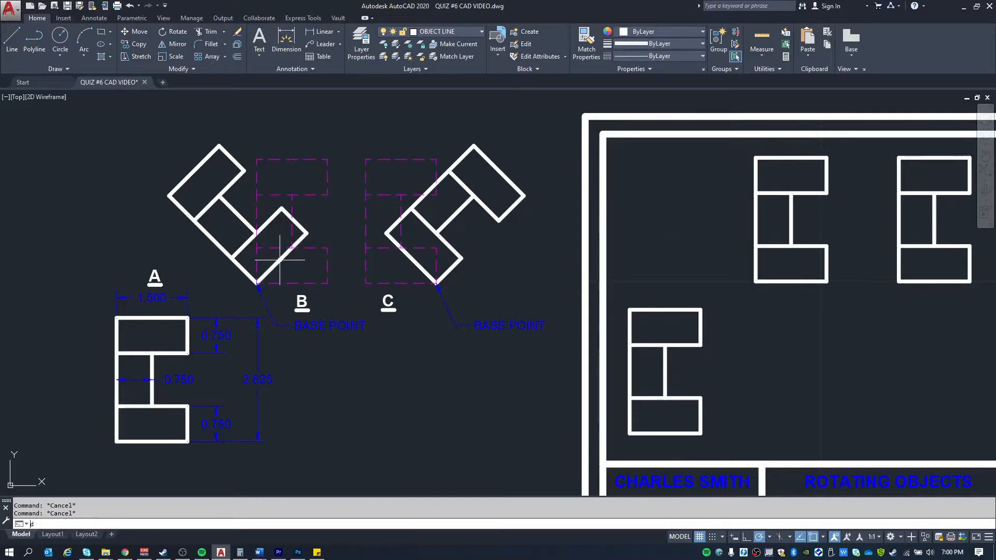
pyautogui.write('dimanf')
pyautogui.press('Return')
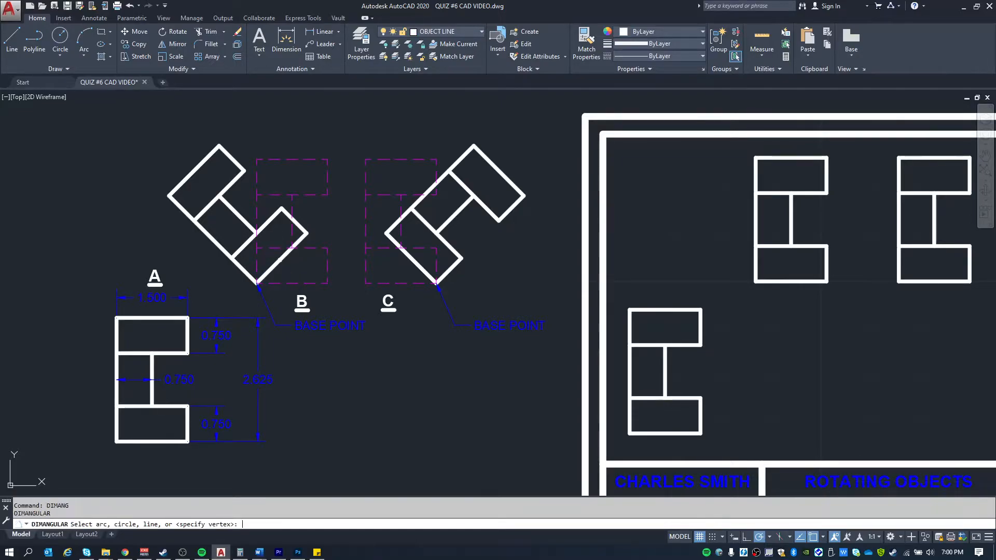
pyautogui.click(287, 283)
pyautogui.click(280, 260)
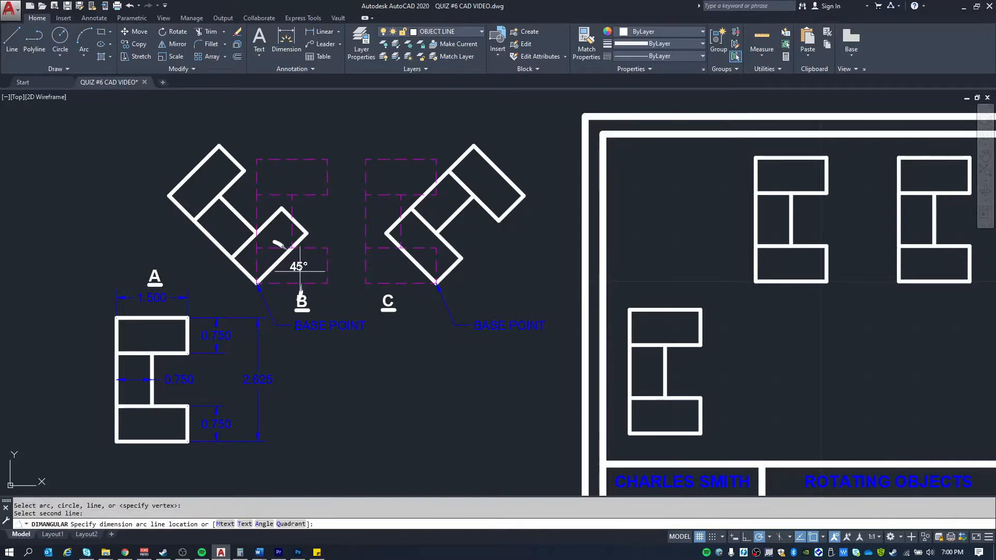
pyautogui.scroll(4, 301, 272)
pyautogui.scroll(-5, 348, 242)
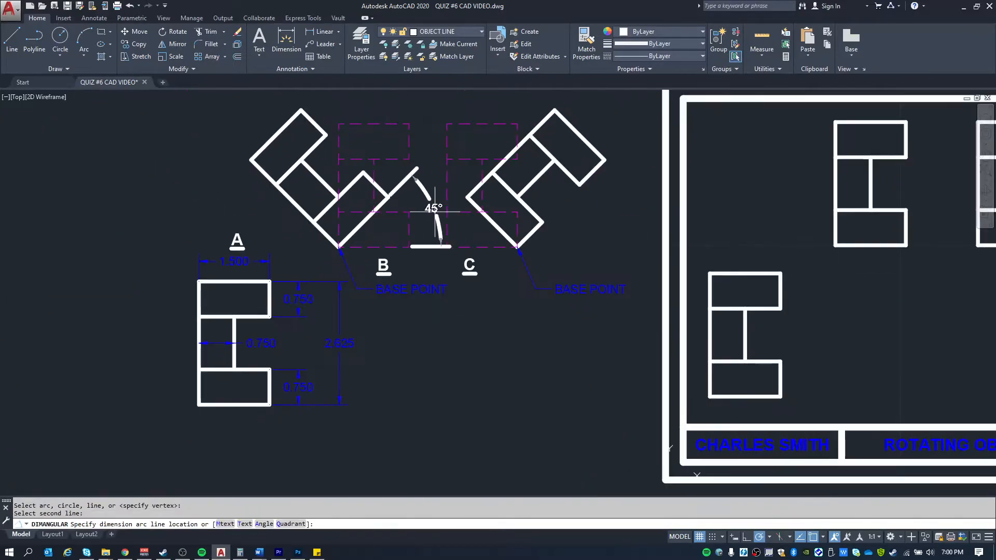
pyautogui.press('Escape')
pyautogui.press('Escape')
# Step: Rotate the left of the two upper copies by 45 degrees about its lower-left corner
pyautogui.moveTo(441, 219); pyautogui.dragTo(206, 246, button='middle')
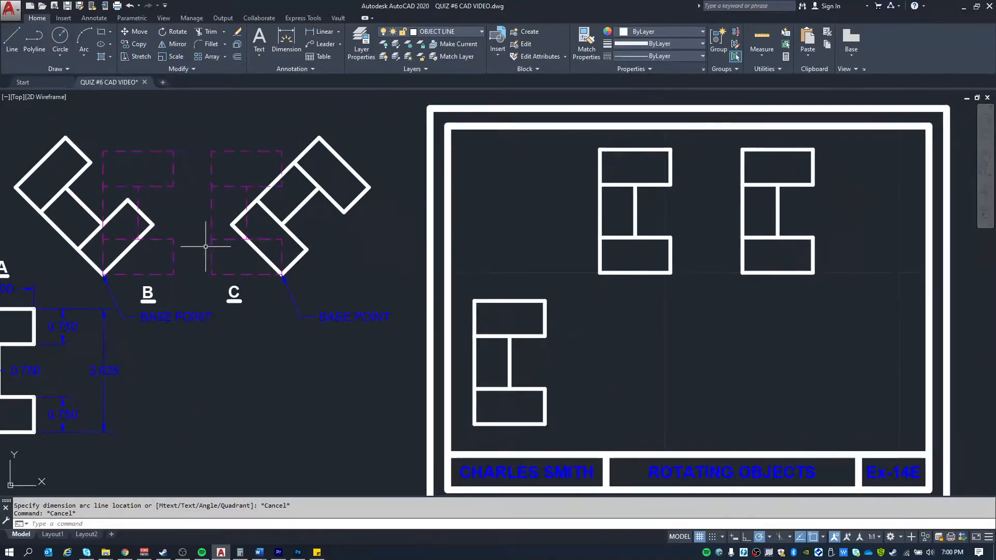
pyautogui.moveTo(719, 222); pyautogui.dragTo(591, 224, button='middle')
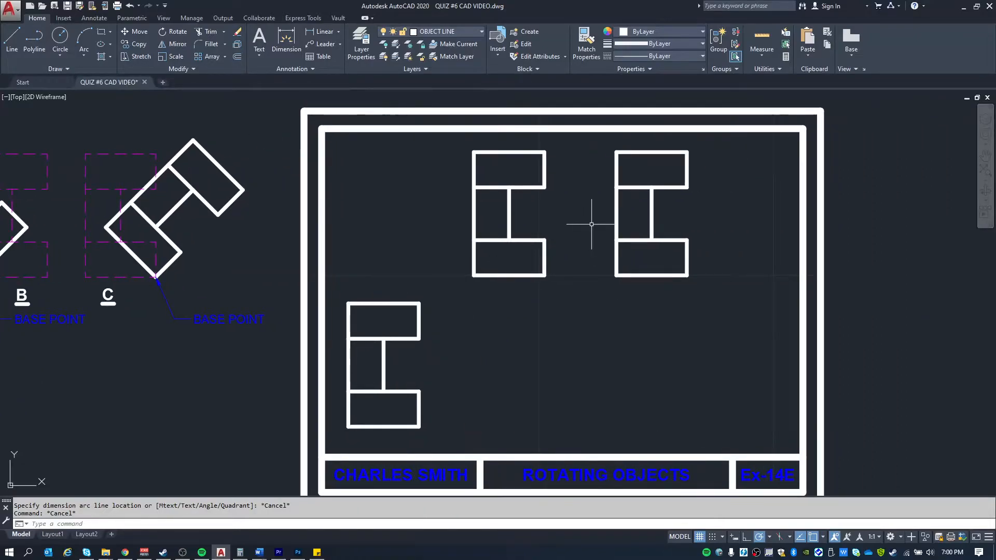
pyautogui.press('Return')
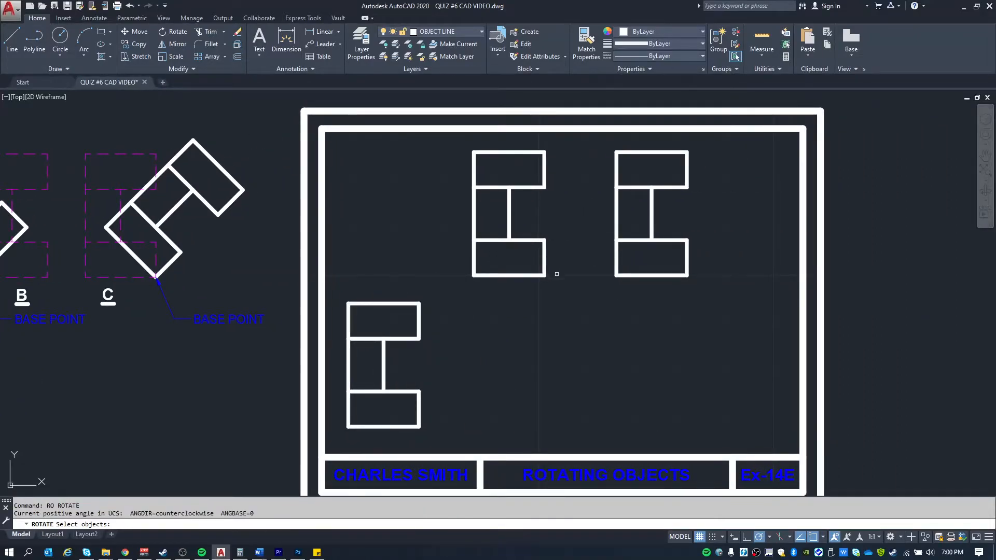
pyautogui.click(568, 292)
pyautogui.click(449, 146)
pyautogui.press('Return')
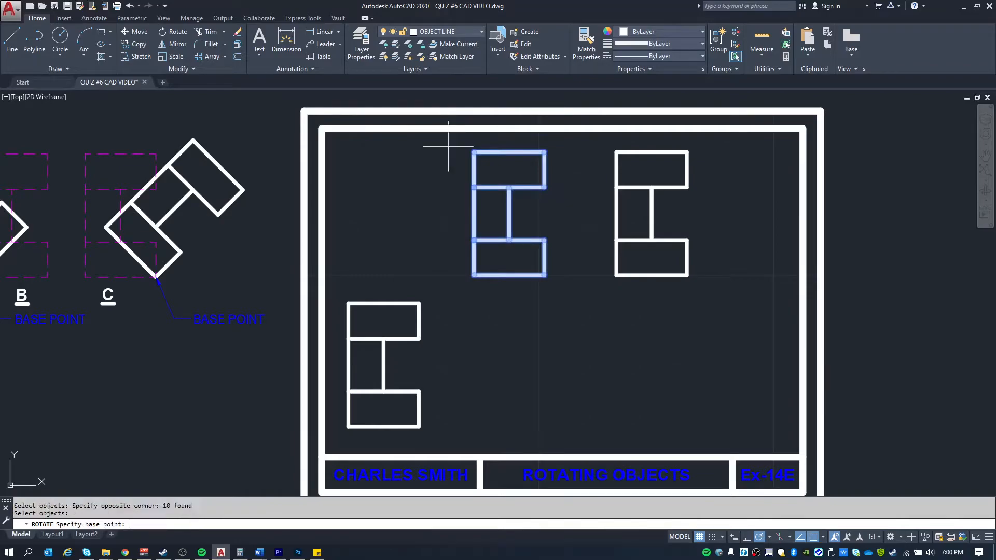
pyautogui.moveTo(503, 297); pyautogui.dragTo(580, 289, button='middle')
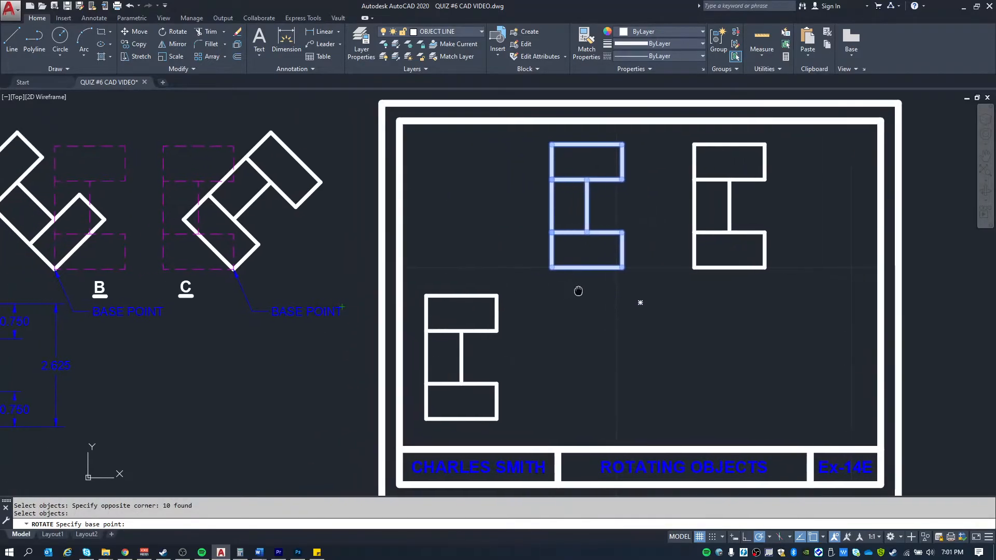
pyautogui.moveTo(55, 267); pyautogui.dragTo(133, 267, button='middle')
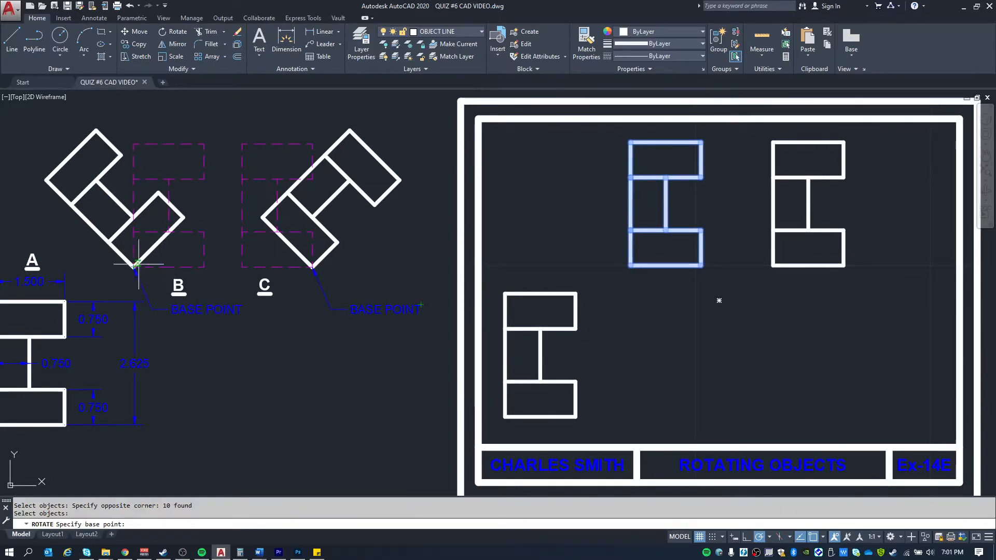
pyautogui.click(631, 266)
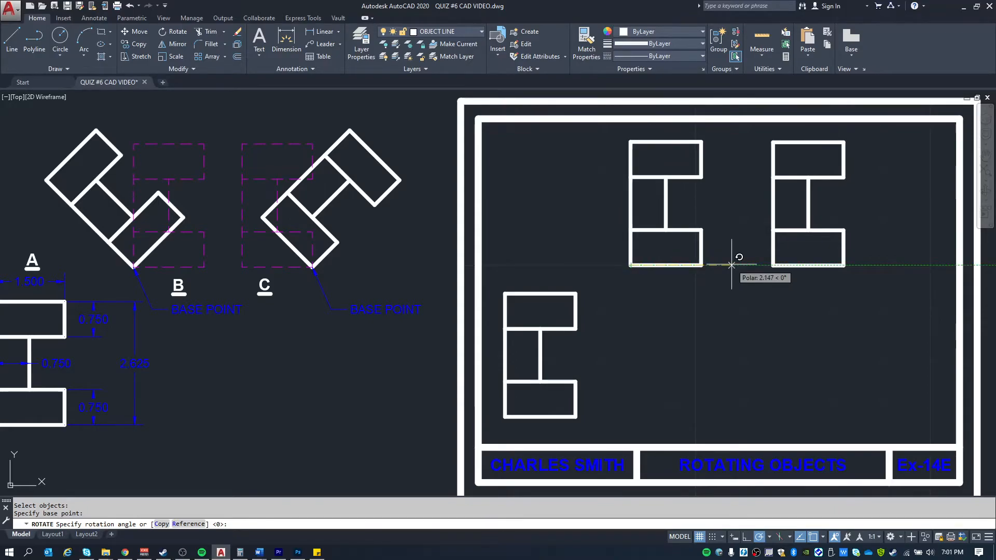
pyautogui.press('Return')
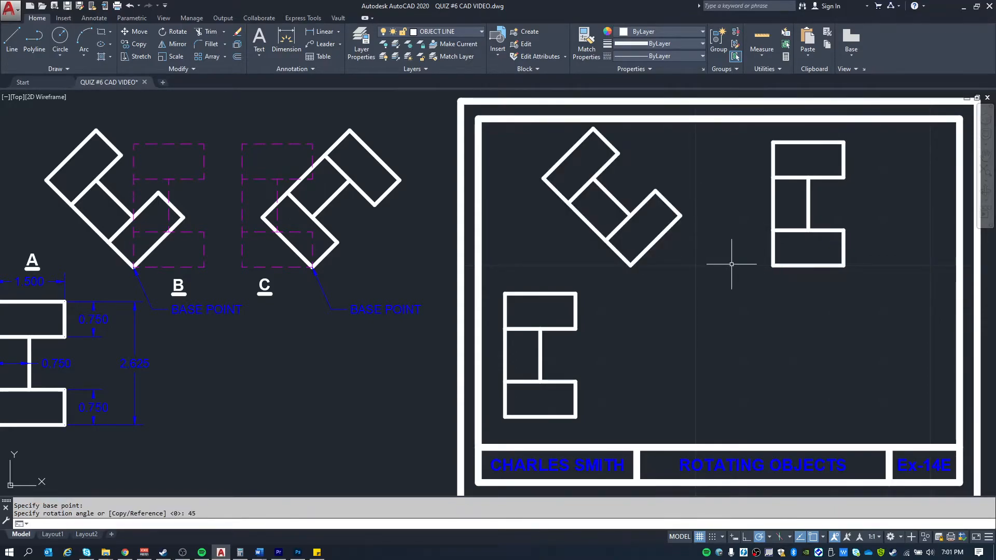
# Step: Rotate the right upper copy by -45 degrees about its lower-right corner
pyautogui.moveTo(668, 249)
pyautogui.mouseDown(button='middle')
pyautogui.moveTo(564, 242)
pyautogui.moveTo(631, 241)
pyautogui.mouseUp(button='middle')
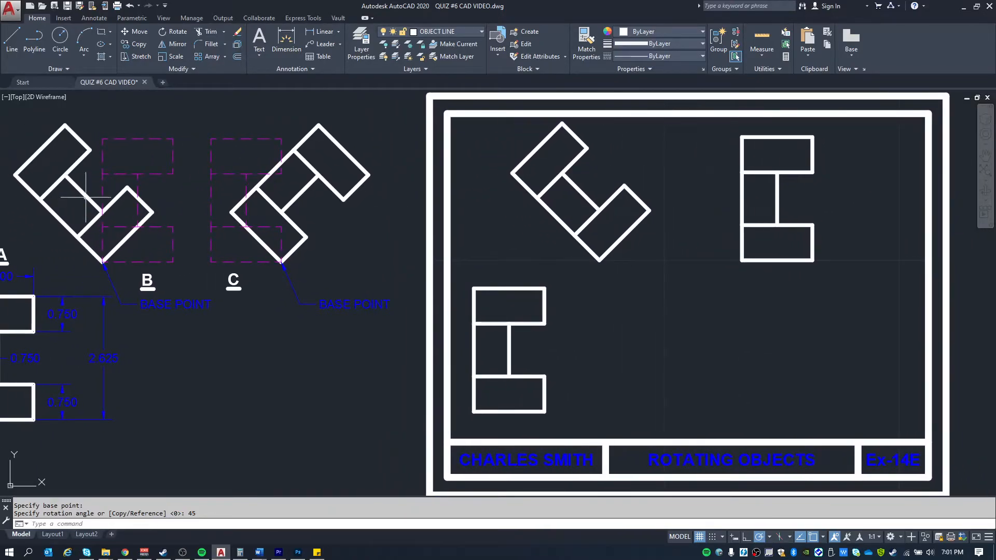
pyautogui.moveTo(829, 276); pyautogui.dragTo(781, 282, button='middle')
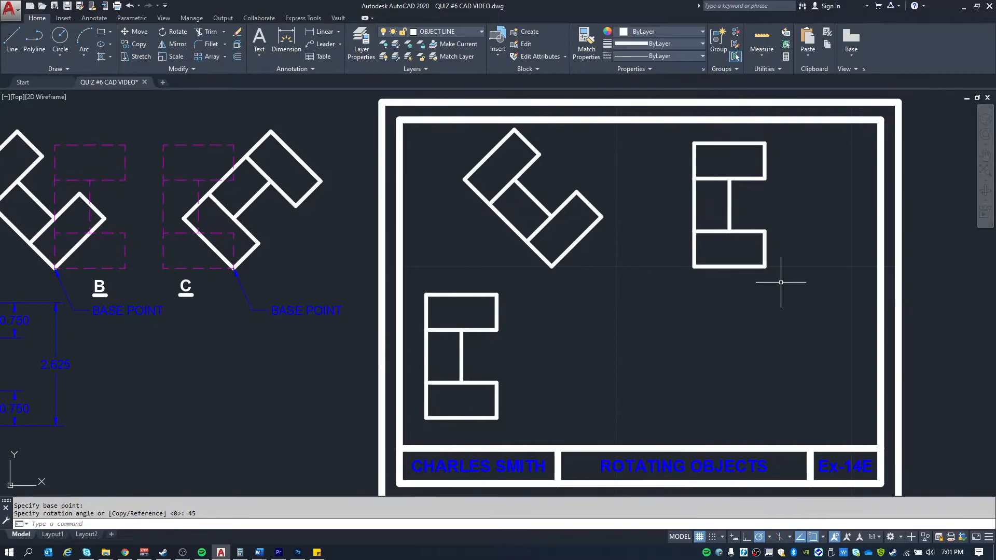
pyautogui.press('Return')
pyautogui.click(812, 289)
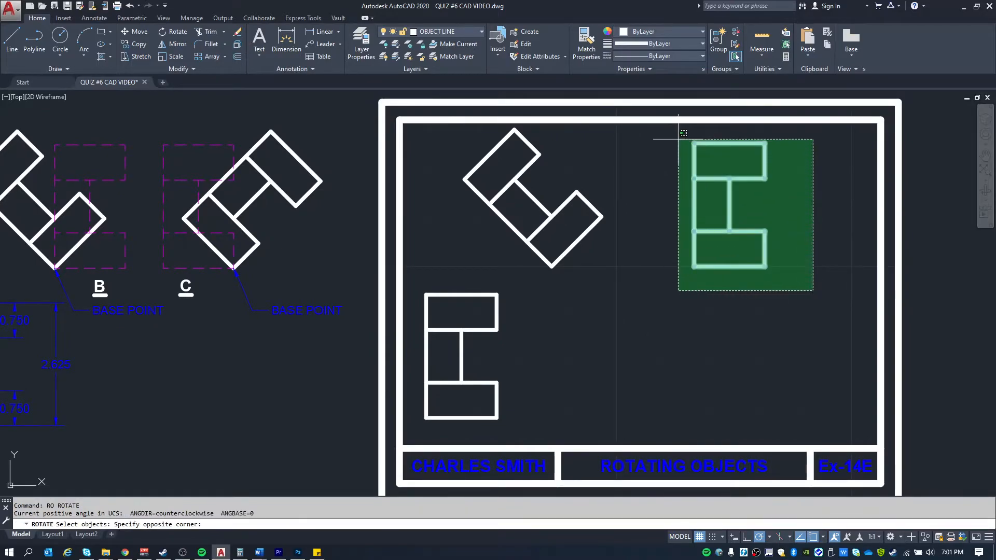
pyautogui.click(678, 139)
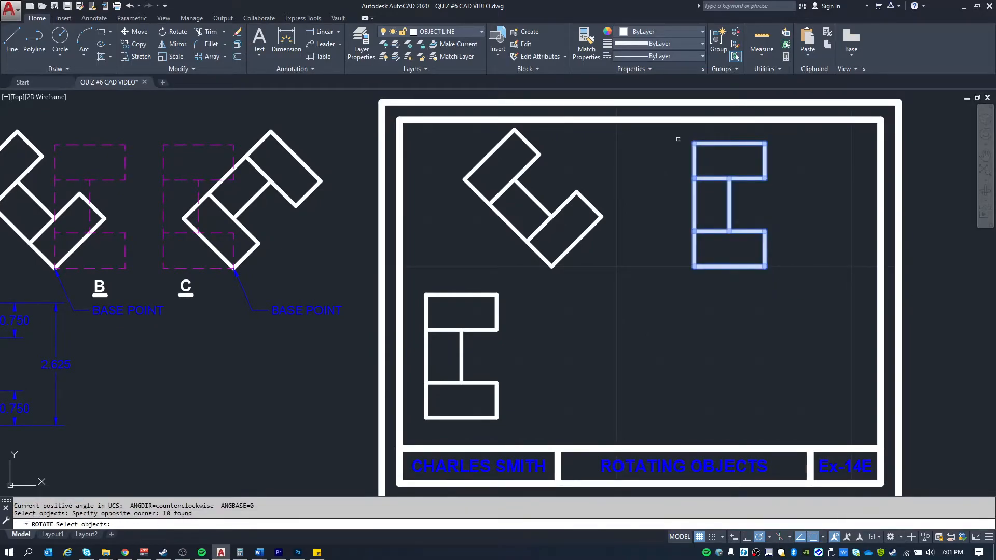
pyautogui.press('Return')
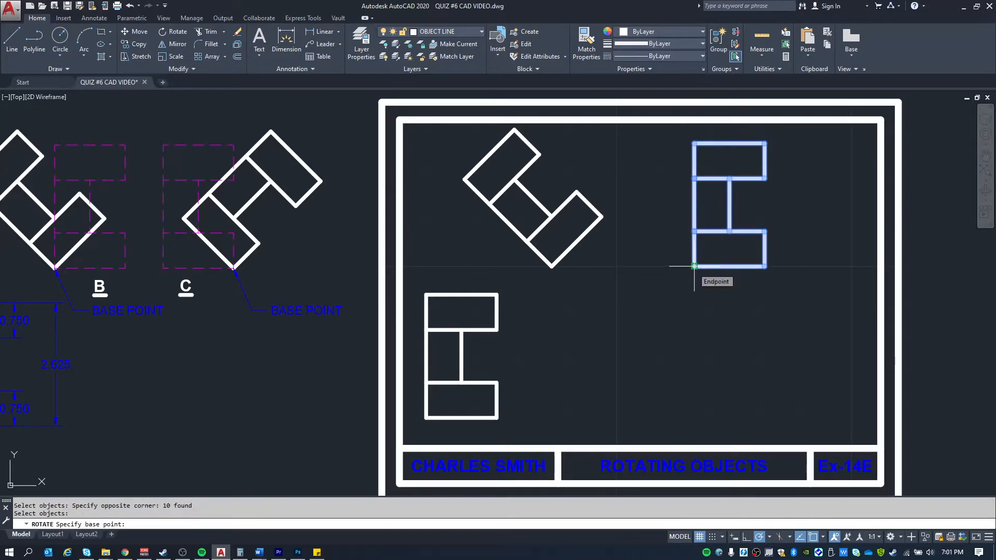
pyautogui.click(765, 266)
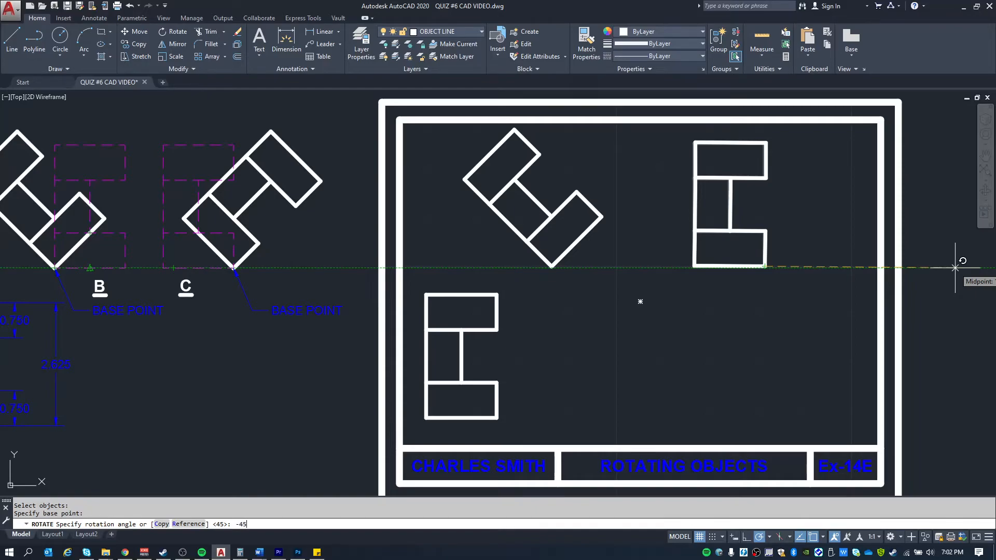
pyautogui.press('Return')
pyautogui.press('Escape')
pyautogui.press('Escape')
# Step: Move the left rotated figure slightly to the right within the border
pyautogui.write('m')
pyautogui.press('Return')
pyautogui.click(616, 278)
pyautogui.click(463, 123)
pyautogui.press('Return')
pyautogui.click(555, 188)
pyautogui.click(574, 176)
# Step: Move the right rotated figure horizontally to the left, closer to the other rotated figure
pyautogui.write('m')
pyautogui.press('Return')
pyautogui.click(854, 273)
pyautogui.click(697, 124)
pyautogui.press('Return')
pyautogui.click(828, 293)
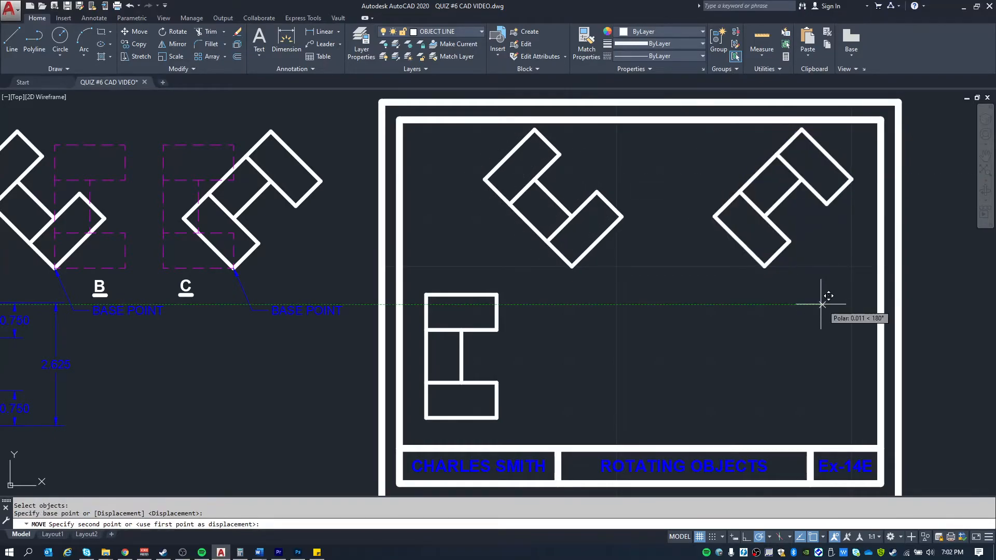
pyautogui.click(790, 303)
pyautogui.press('Escape')
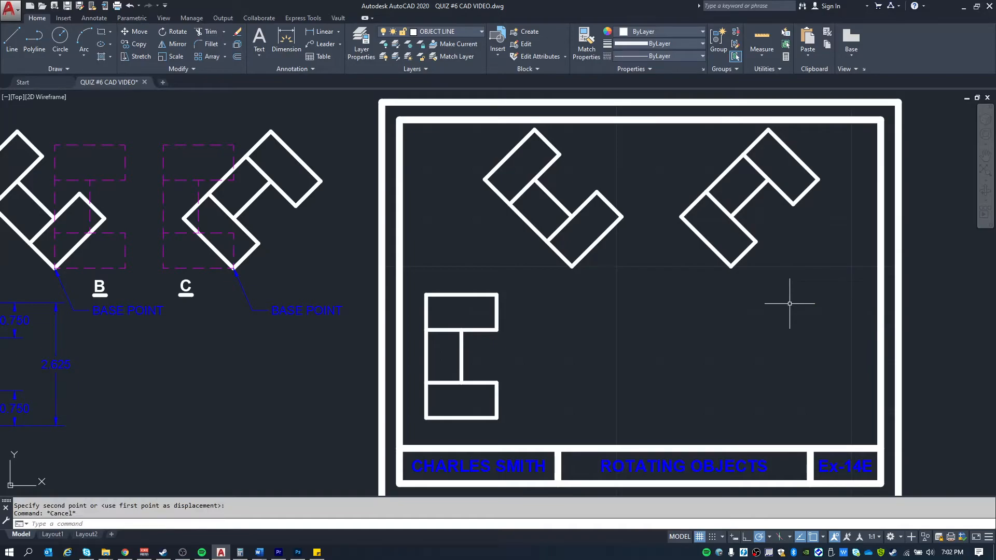
# Step: Copy the upright figure to the empty space right of the border
pyautogui.write('c')
pyautogui.press('Return')
pyautogui.click(524, 424)
pyautogui.click(415, 289)
pyautogui.press('Return')
pyautogui.click(515, 353)
pyautogui.scroll(-7, 517, 353)
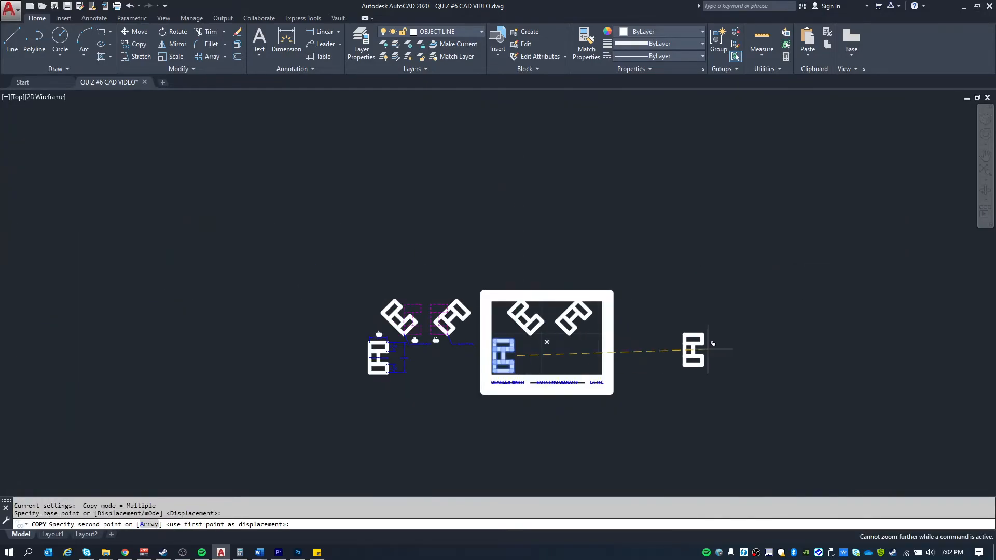
pyautogui.click(702, 349)
pyautogui.scroll(5, 675, 247)
pyautogui.press('Escape')
# Step: Try rotating the copy outside the border about a base point well below the figure
pyautogui.write('ro')
pyautogui.press('Return')
pyautogui.click(706, 375)
pyautogui.click(423, 125)
pyautogui.press('Return')
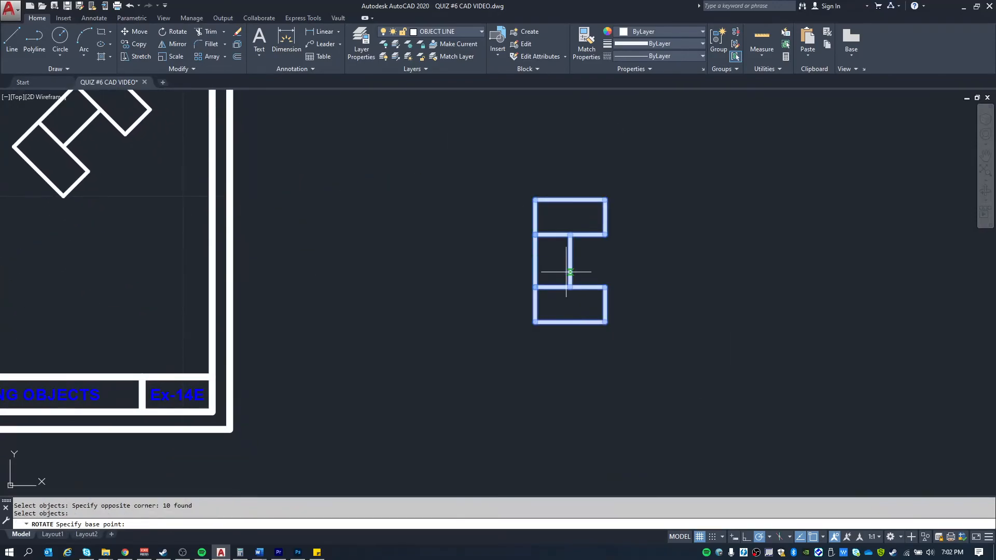
pyautogui.scroll(-2, 570, 291)
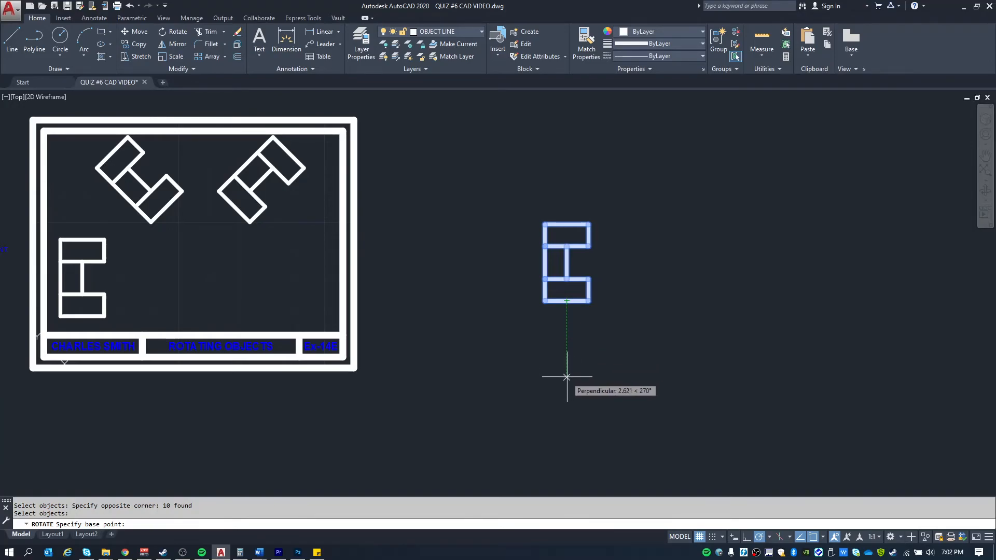
pyautogui.click(567, 377)
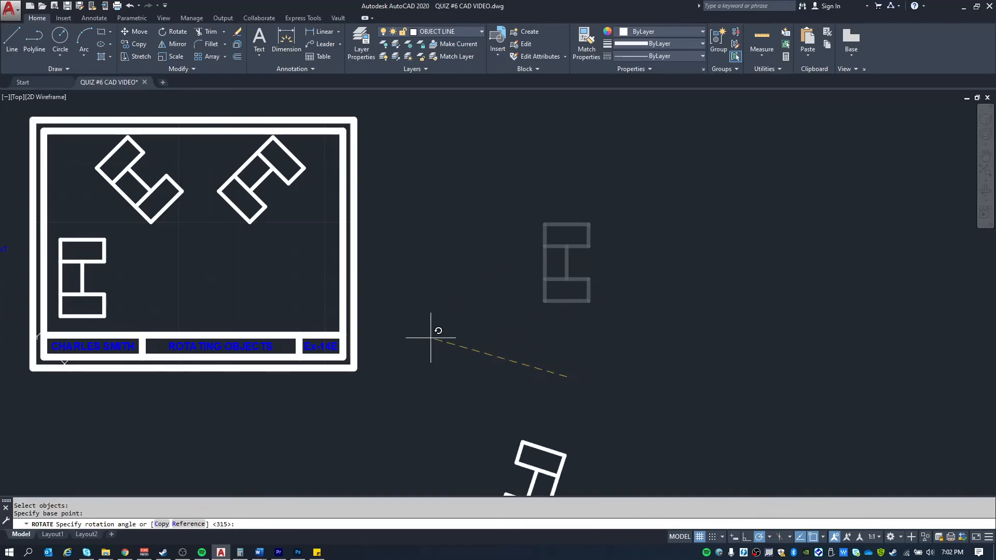
pyautogui.press('Escape')
# Step: Delete the extra upright copy outside the border
pyautogui.click(605, 326)
pyautogui.click(533, 195)
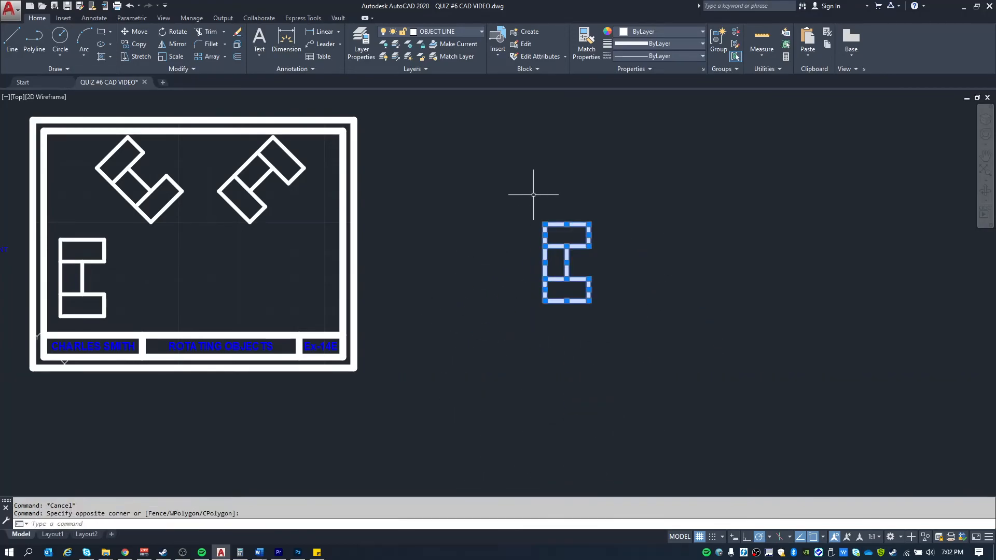
pyautogui.press('Delete')
pyautogui.moveTo(205, 225)
pyautogui.mouseDown(button='middle')
pyautogui.moveTo(403, 276)
pyautogui.moveTo(427, 271)
pyautogui.mouseUp(button='middle')
pyautogui.scroll(2, 384, 276)
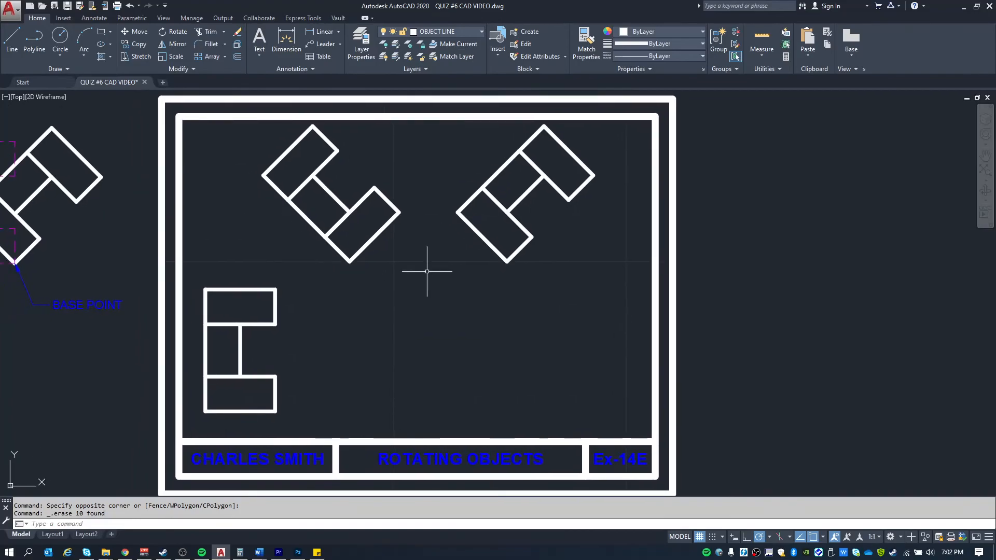
pyautogui.scroll(-2, 427, 269)
pyautogui.scroll(2, 424, 266)
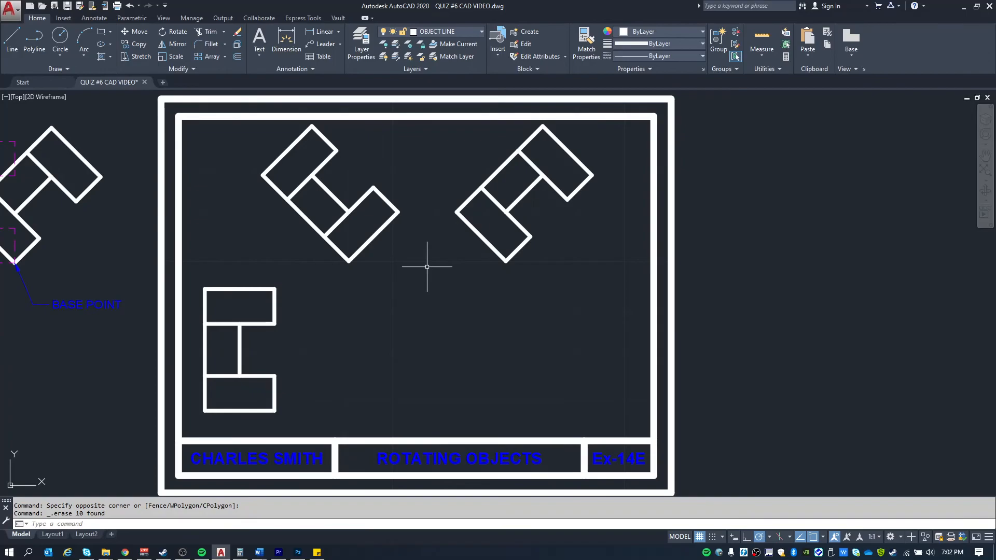